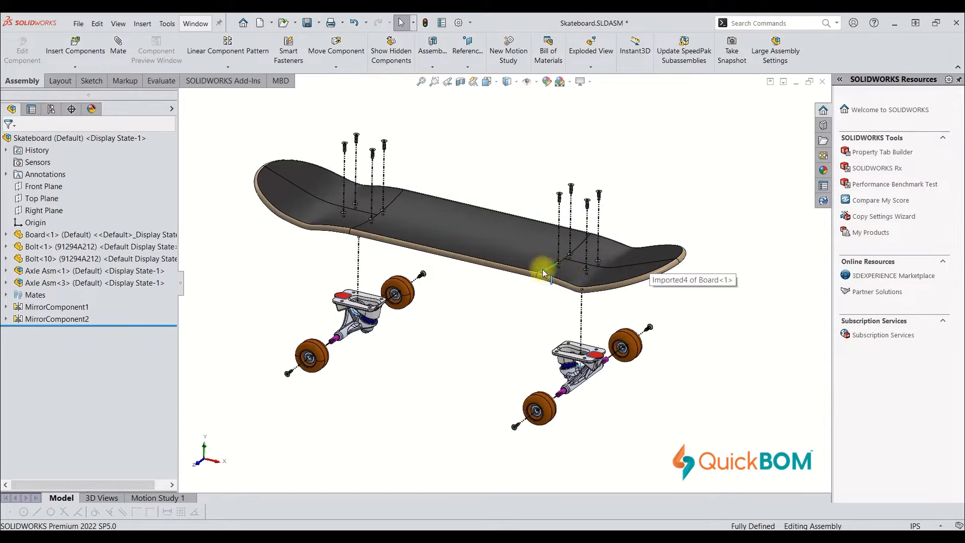
Examine the custom file properties of the Skateboard assembly and close them.
{"action": "left_click_drag", "start_coordinate": [401, 253], "coordinate": [452, 431]}
{"action": "key", "text": "alt"}
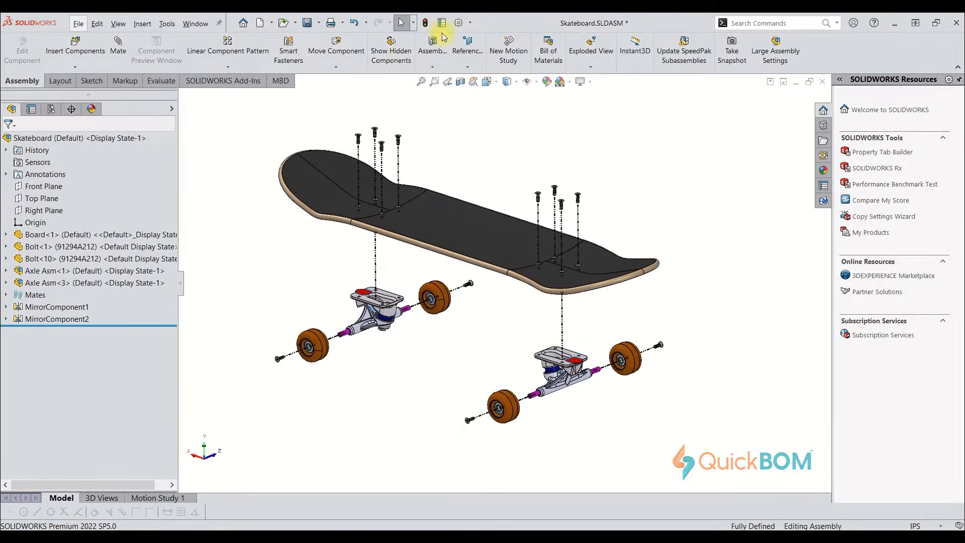
{"action": "left_click", "coordinate": [442, 24]}
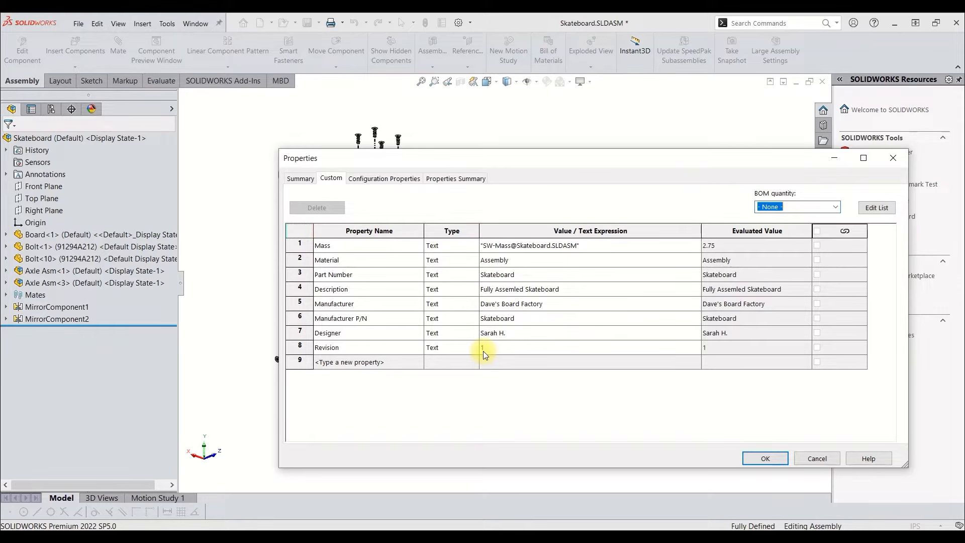
{"action": "left_click", "coordinate": [753, 458]}
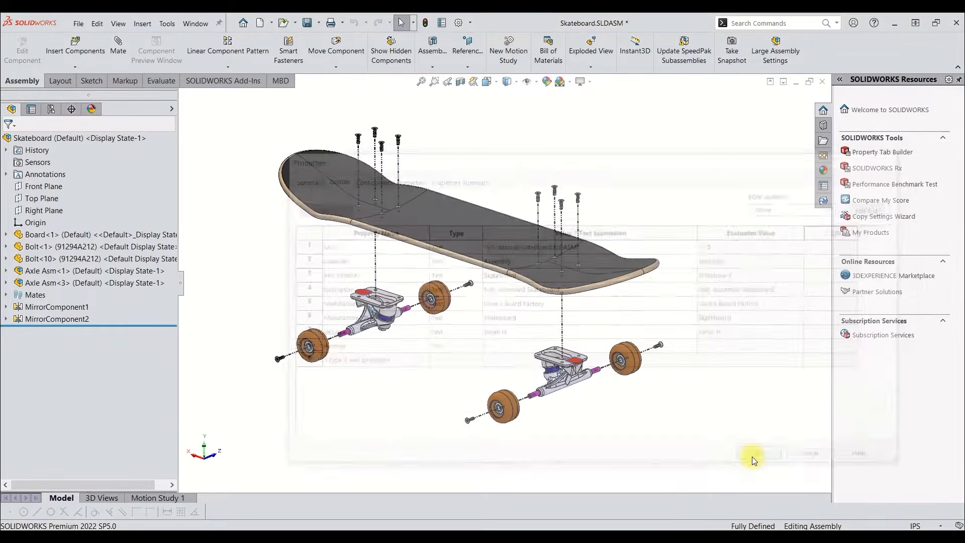
Set up a bill of materials from the QuickBOM-example-SW-export-BOM template, indented with detailed numbering.
{"action": "scroll", "coordinate": [717, 292], "scroll_direction": "up", "scroll_amount": 3}
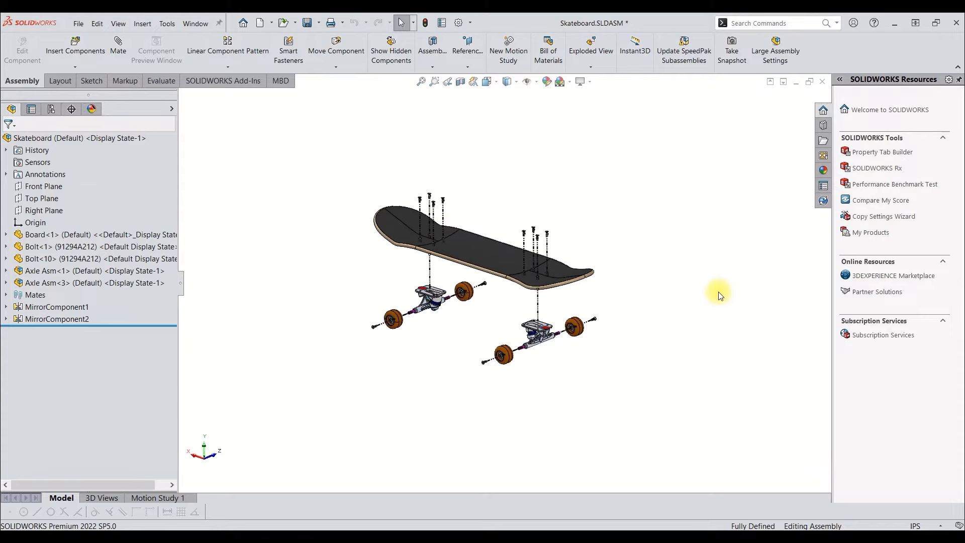
{"action": "left_click", "coordinate": [734, 293]}
{"action": "left_click_drag", "start_coordinate": [734, 296], "coordinate": [615, 288]}
{"action": "key", "text": "Escape"}
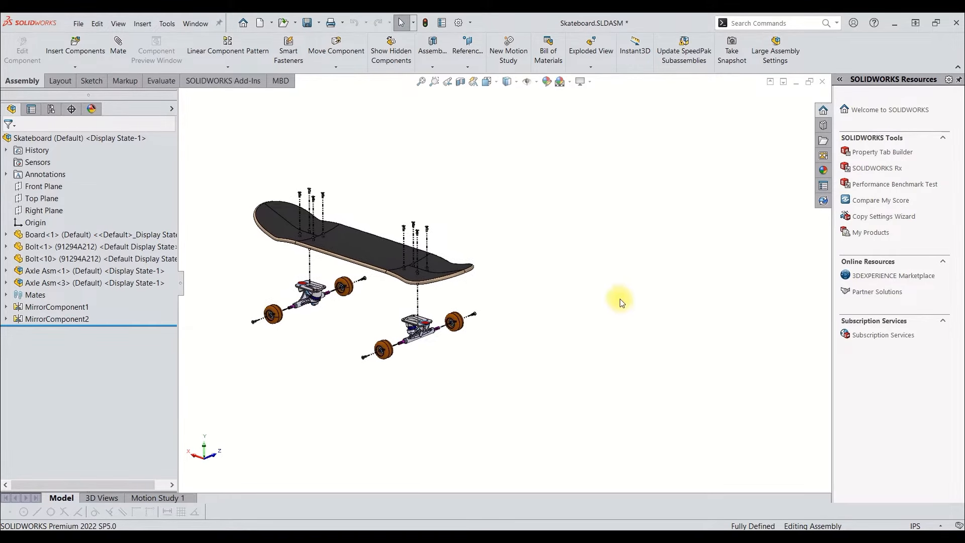
{"action": "left_click", "coordinate": [548, 49]}
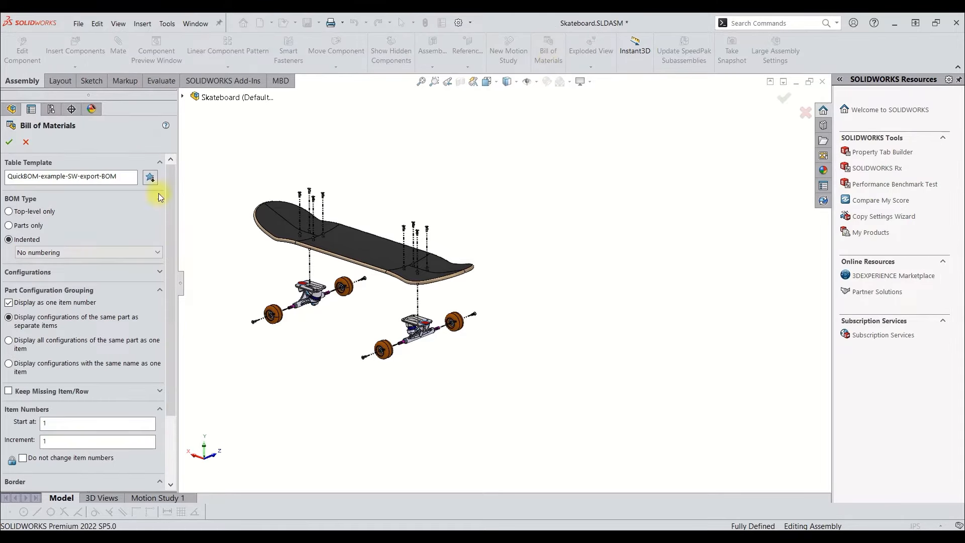
{"action": "left_click_drag", "start_coordinate": [123, 177], "coordinate": [6, 189]}
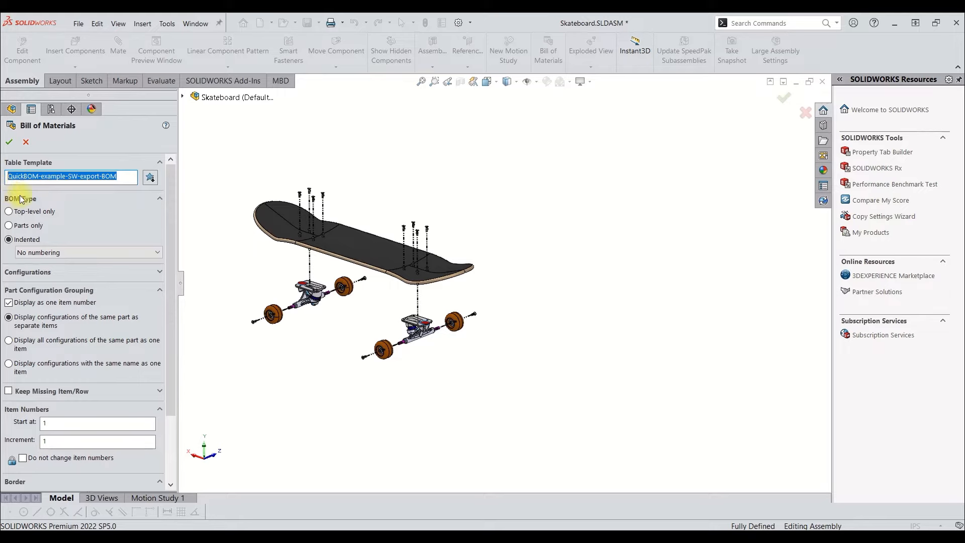
{"action": "left_click", "coordinate": [83, 198]}
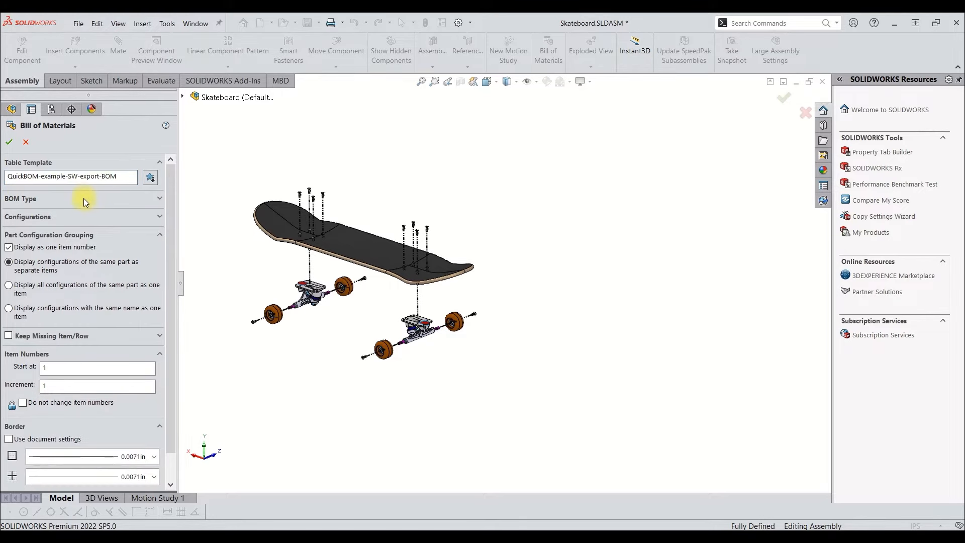
{"action": "left_click", "coordinate": [86, 195]}
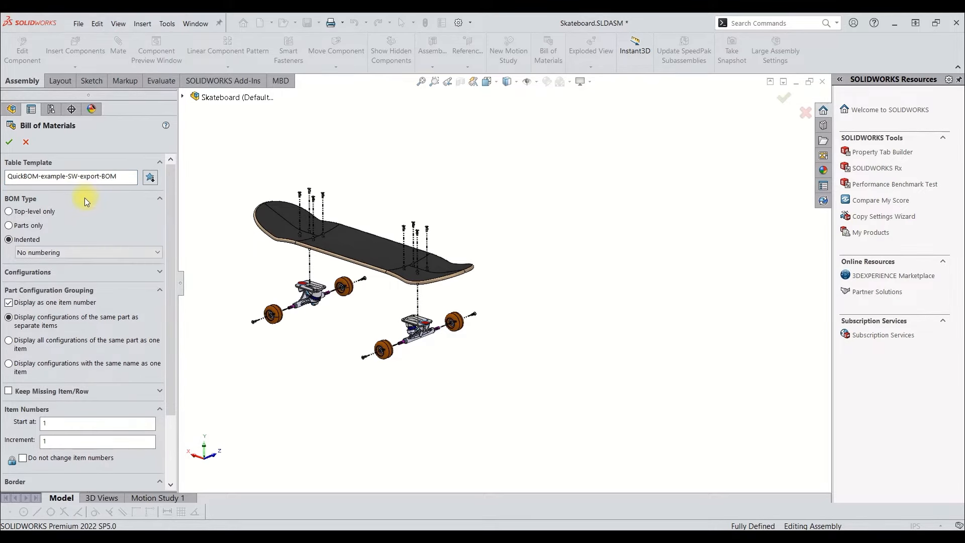
{"action": "left_click", "coordinate": [38, 252]}
{"action": "left_click", "coordinate": [39, 273]}
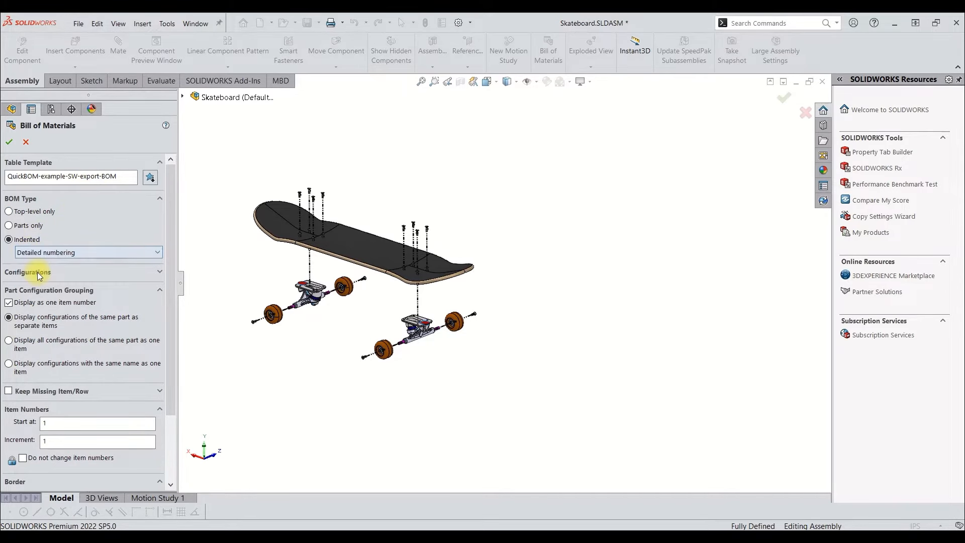
{"action": "scroll", "coordinate": [96, 354], "scroll_direction": "down", "scroll_amount": 3}
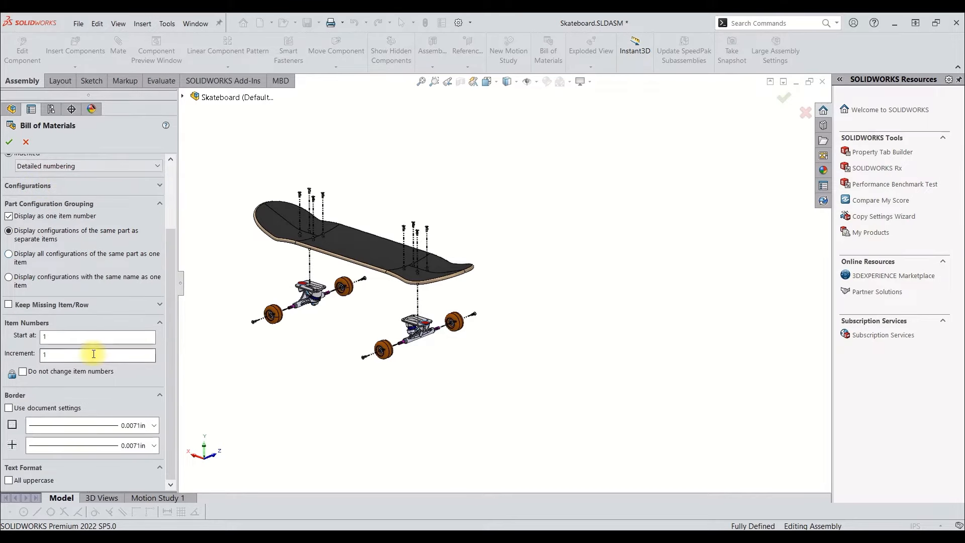
{"action": "left_click_drag", "start_coordinate": [172, 327], "coordinate": [161, 258]}
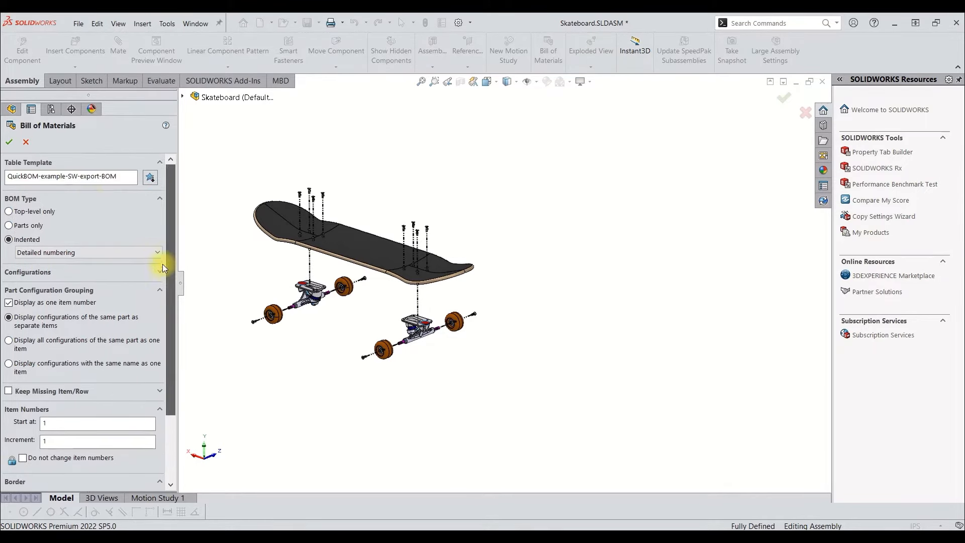
Generate the bill of materials in the existing Unassigned Items annotation view and place the table beside the skateboard model.
{"action": "left_click", "coordinate": [9, 142]}
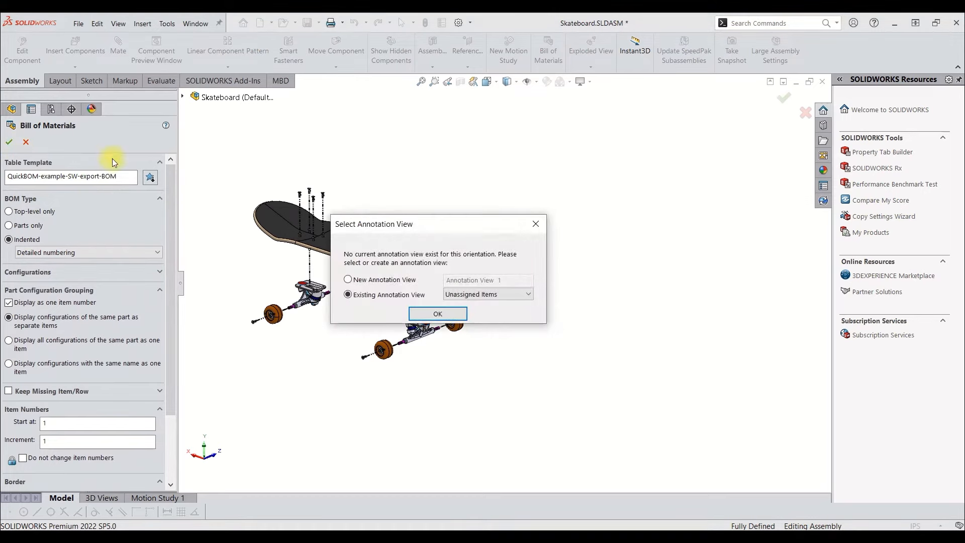
{"action": "left_click", "coordinate": [427, 315]}
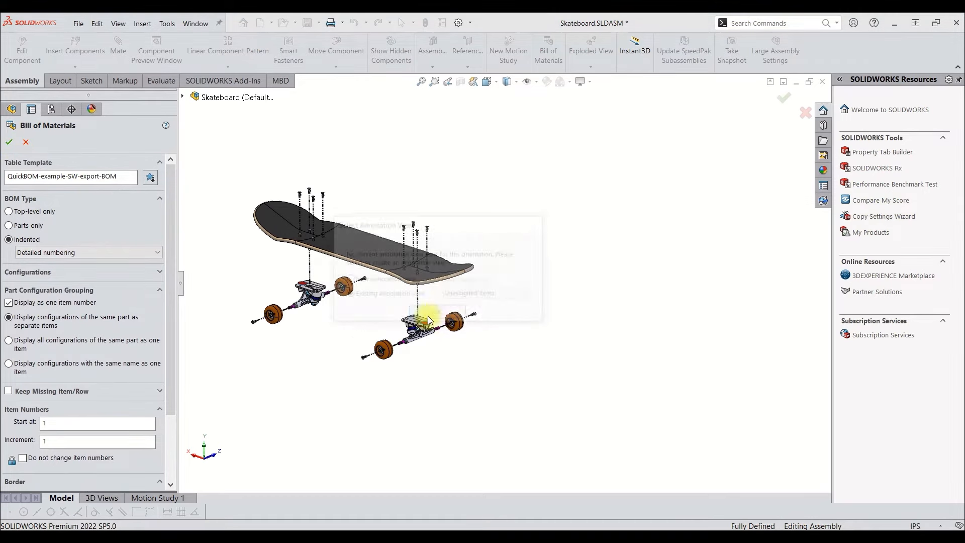
{"action": "left_click", "coordinate": [506, 281]}
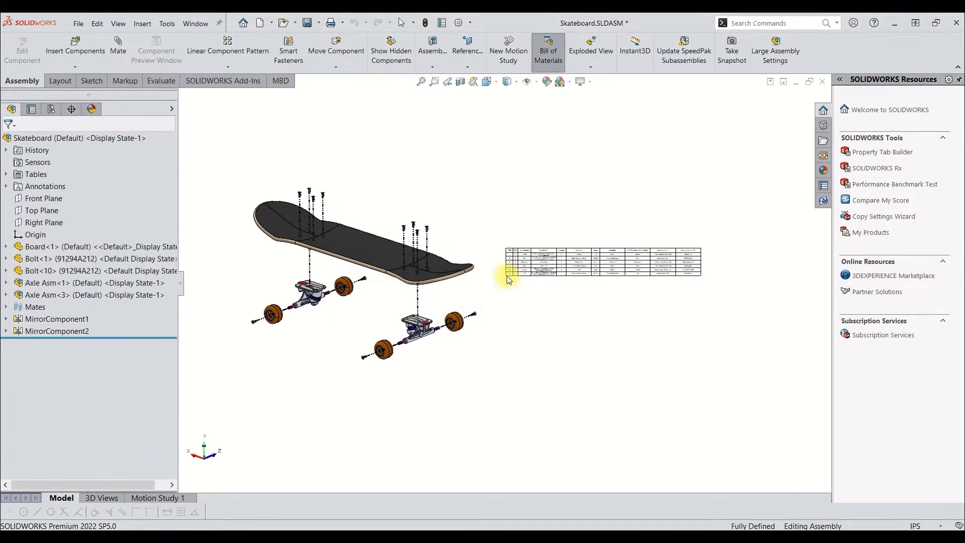
{"action": "left_click", "coordinate": [506, 275]}
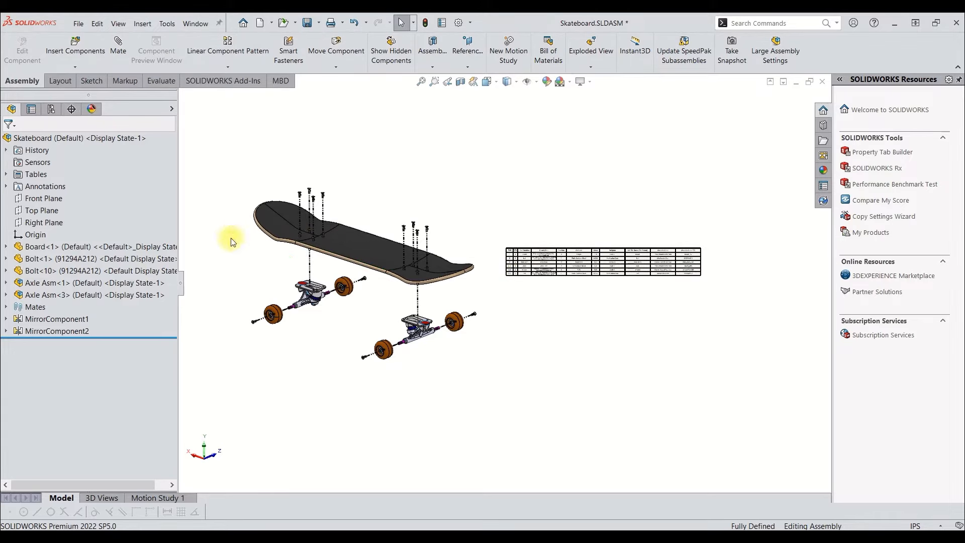
Save the bill of materials table to the Downloads folder as an Excel (*.xls) file named SolidWorks Export.
{"action": "left_click", "coordinate": [6, 174]}
{"action": "left_click", "coordinate": [51, 187]}
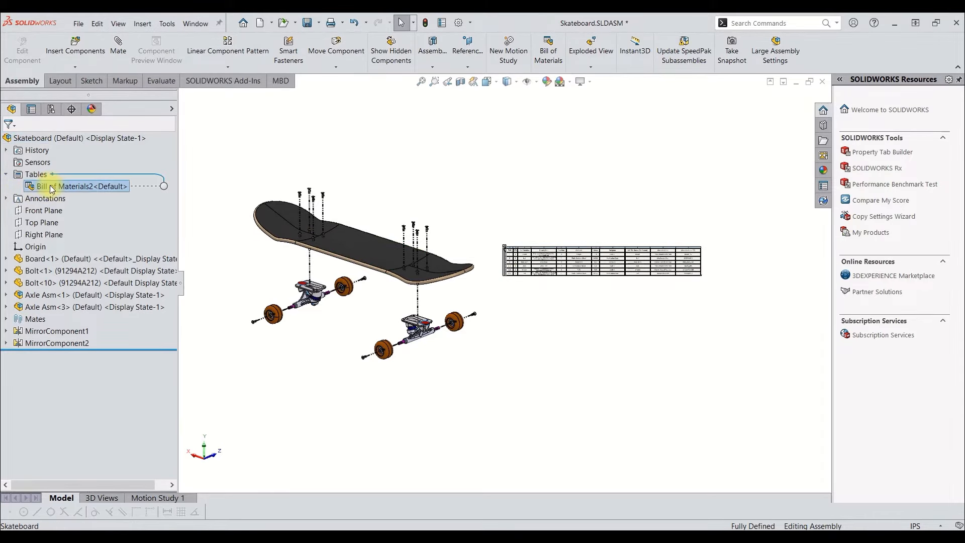
{"action": "right_click", "coordinate": [52, 190]}
{"action": "left_click", "coordinate": [80, 220]}
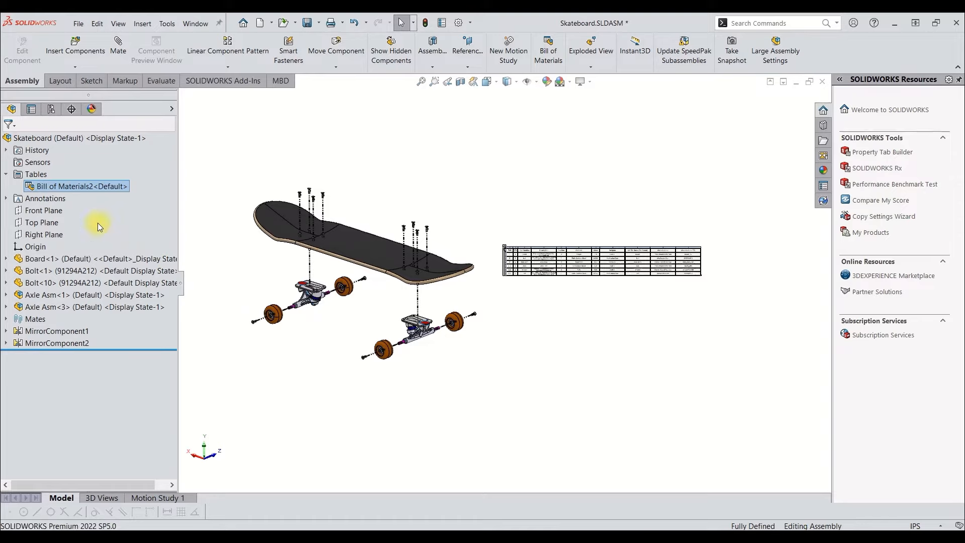
{"action": "left_click", "coordinate": [319, 369]}
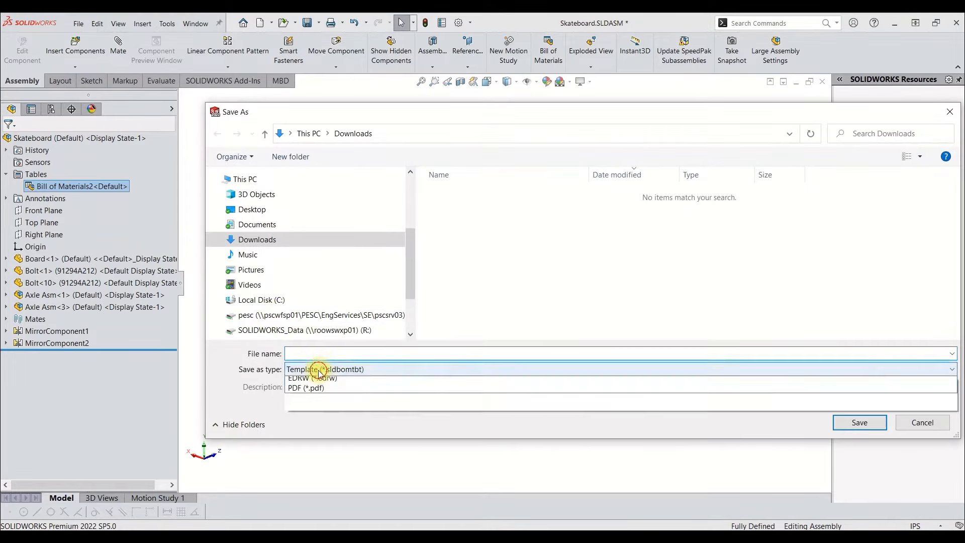
{"action": "left_click", "coordinate": [324, 402]}
{"action": "left_click", "coordinate": [293, 353]}
{"action": "type", "text": "SolidWorks Export"}
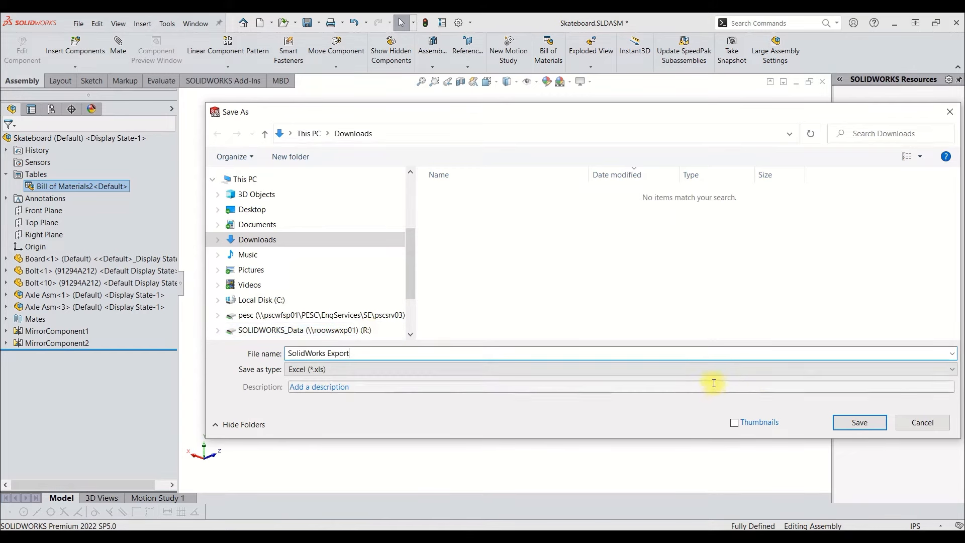
{"action": "left_click", "coordinate": [846, 421]}
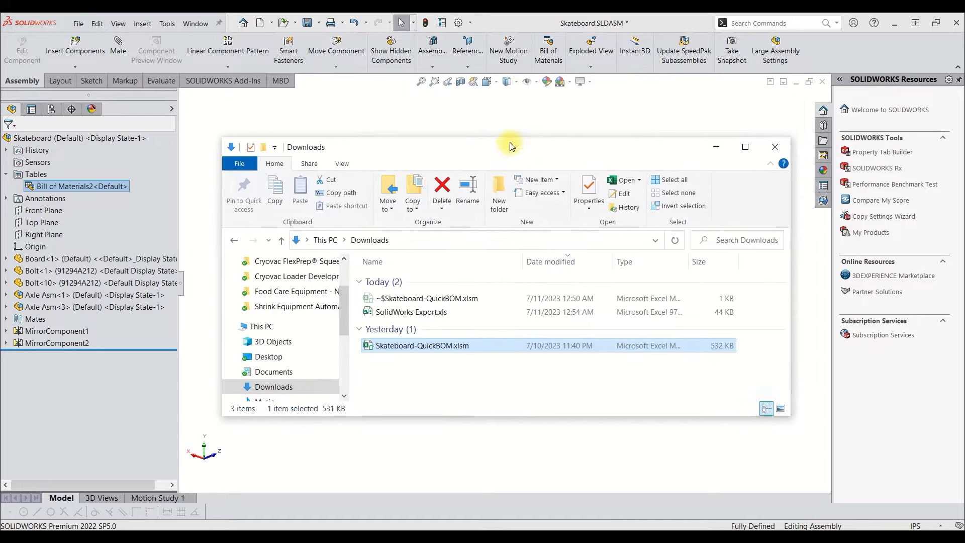
Open SolidWorks Export.xls in Excel and switch to the Instructions sheet of Skateboard-QuickBOM.xlsm.
{"action": "left_click", "coordinate": [425, 316]}
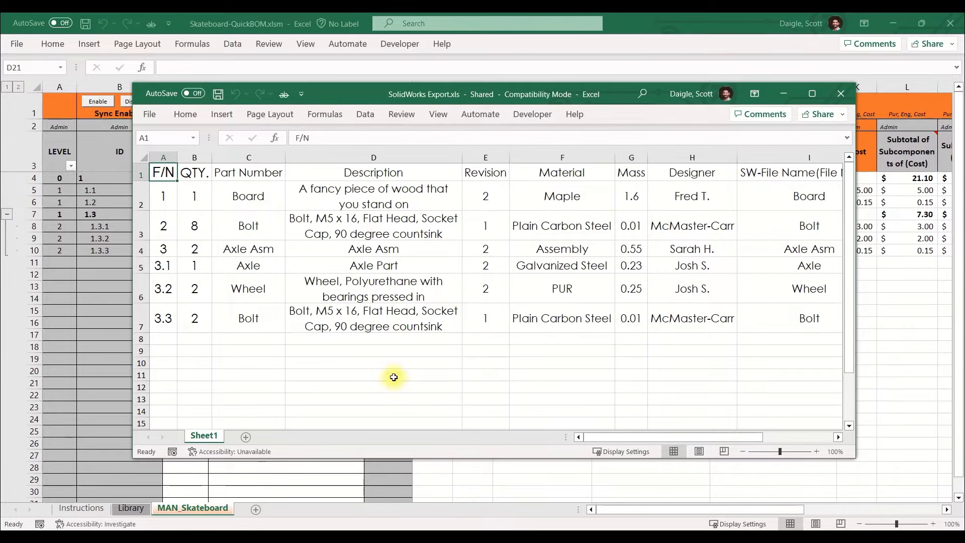
{"action": "left_click", "coordinate": [637, 26]}
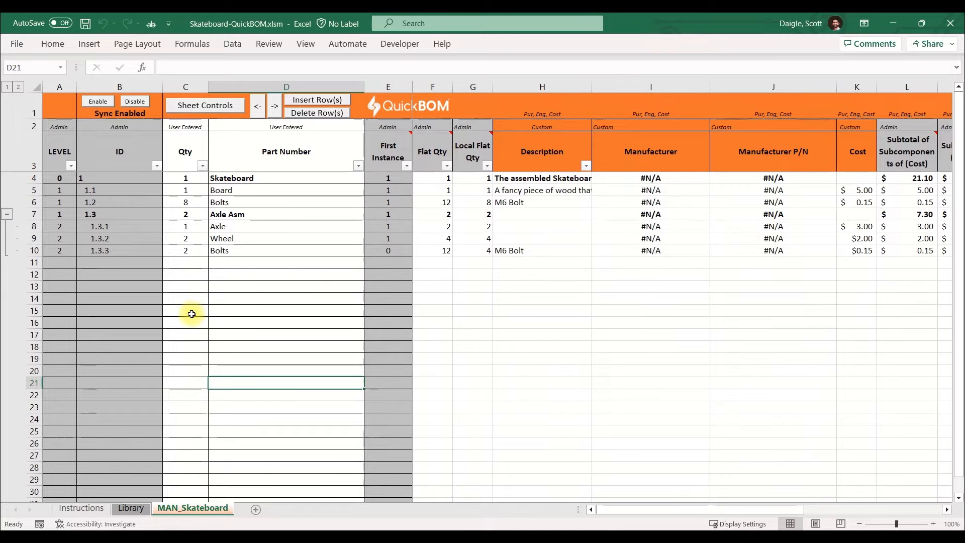
{"action": "left_click", "coordinate": [90, 509]}
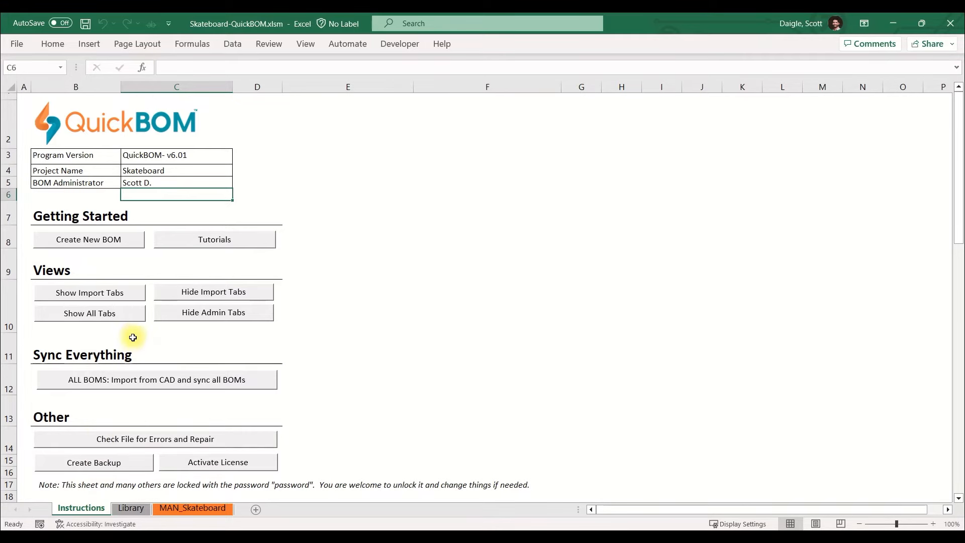
Create a new BOM of type CAD BOM named Skateboard-SW and show its CAD_Skateboard-SW sheet.
{"action": "left_click", "coordinate": [106, 241]}
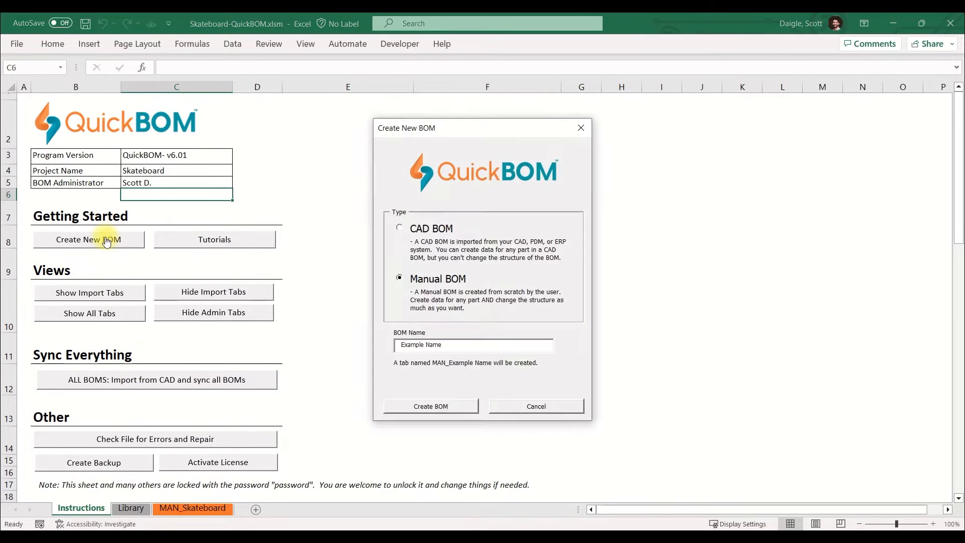
{"action": "left_click", "coordinate": [400, 227]}
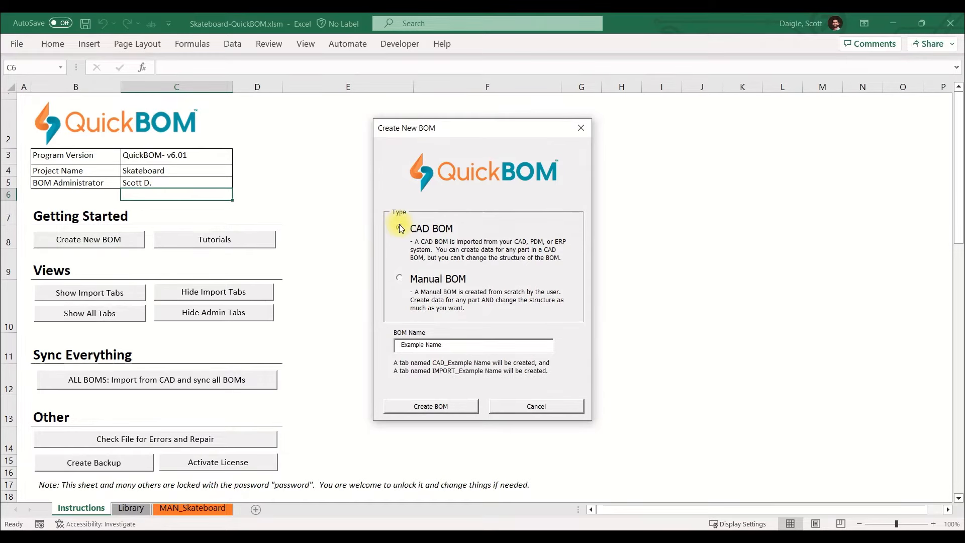
{"action": "left_click_drag", "start_coordinate": [446, 346], "coordinate": [377, 344]}
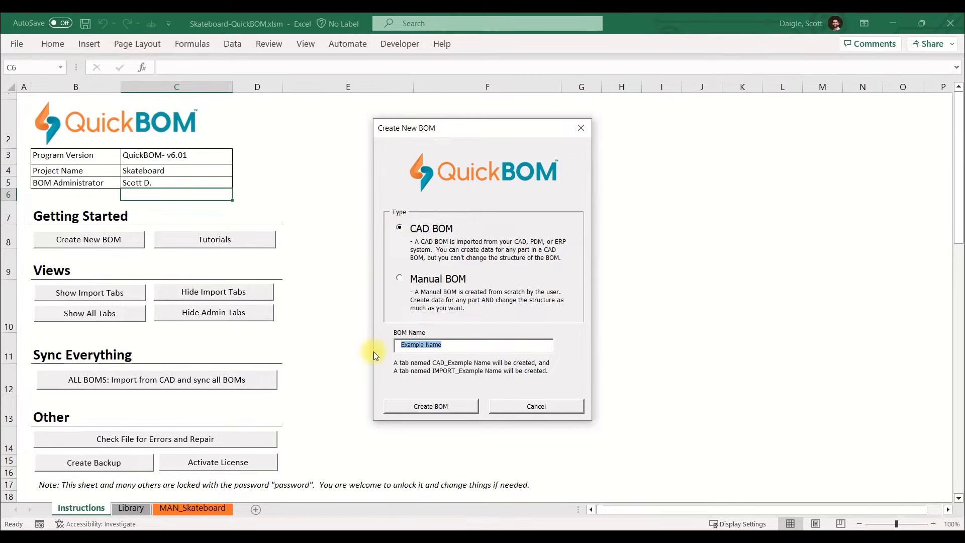
{"action": "type", "text": "Ska"}
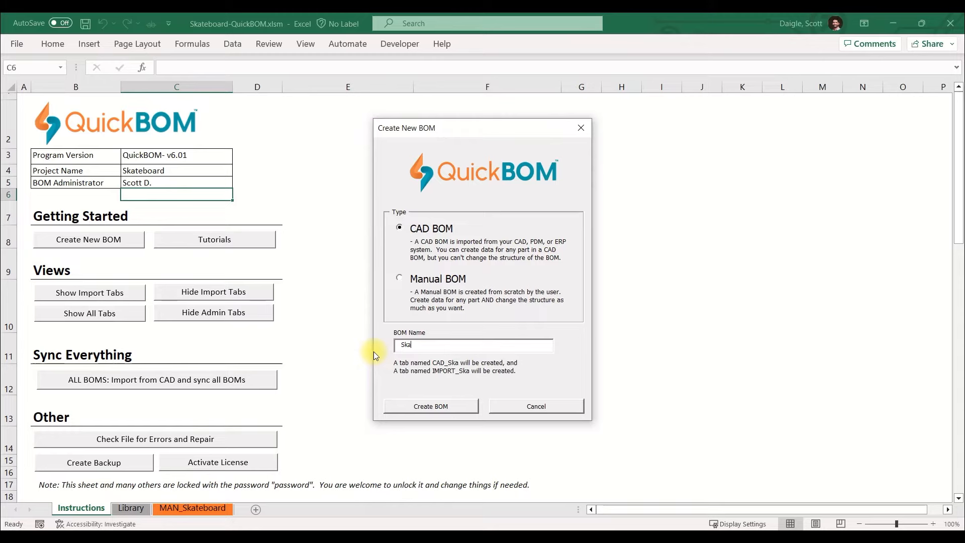
{"action": "type", "text": "teboard-SW"}
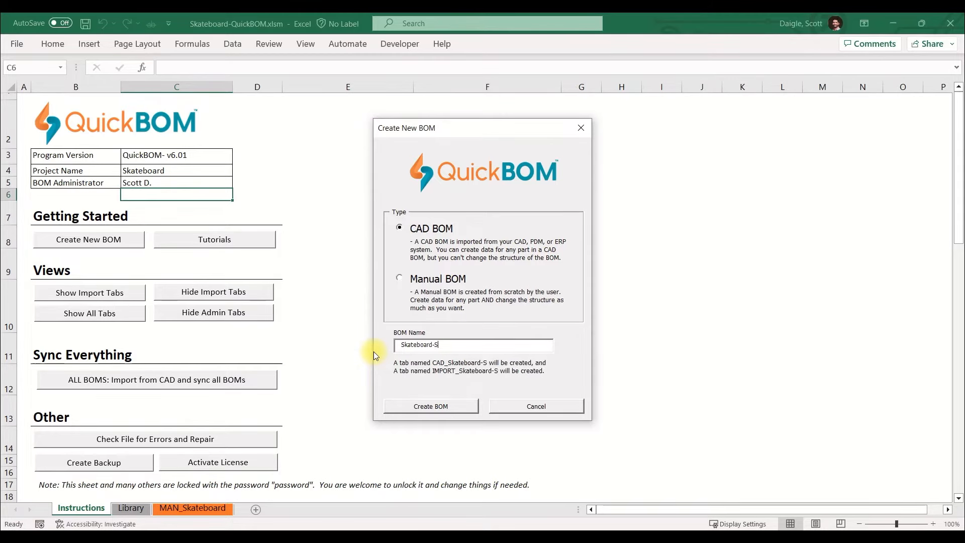
{"action": "left_click", "coordinate": [444, 403]}
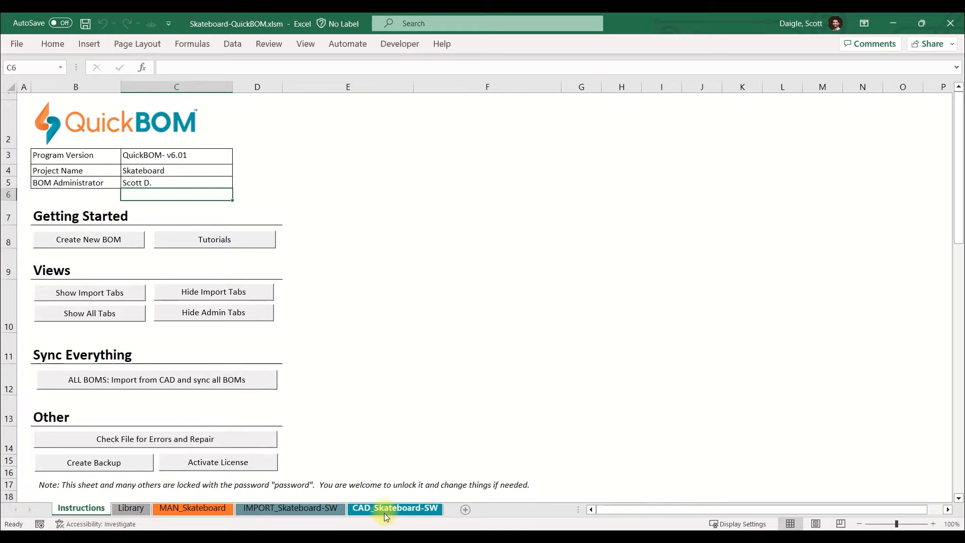
{"action": "left_click", "coordinate": [385, 509]}
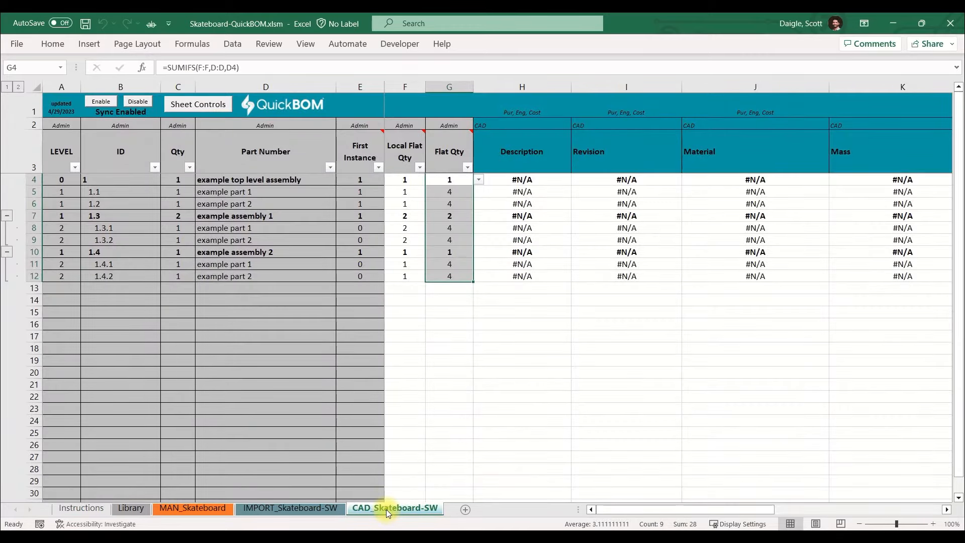
Copy the entire Sheet1 of SolidWorks Export.xls and return to the IMPORT_Skateboard-SW sheet.
{"action": "left_click", "coordinate": [300, 509]}
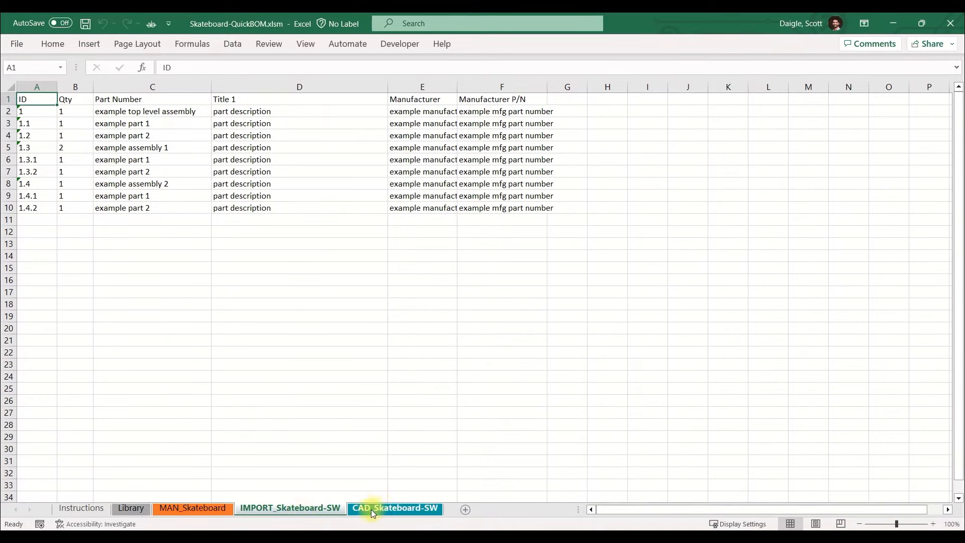
{"action": "left_click", "coordinate": [558, 495]}
{"action": "left_click", "coordinate": [144, 157]}
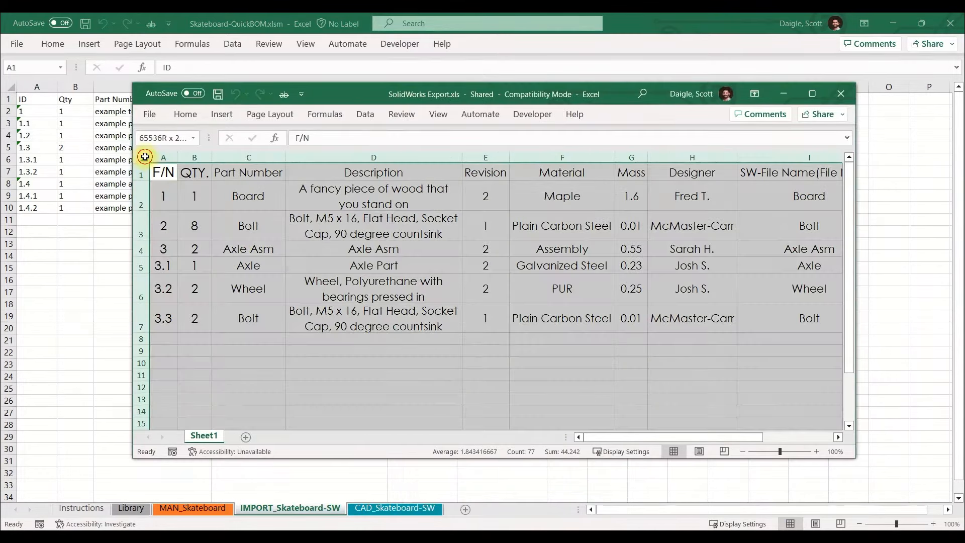
{"action": "key", "text": "ctrl+c"}
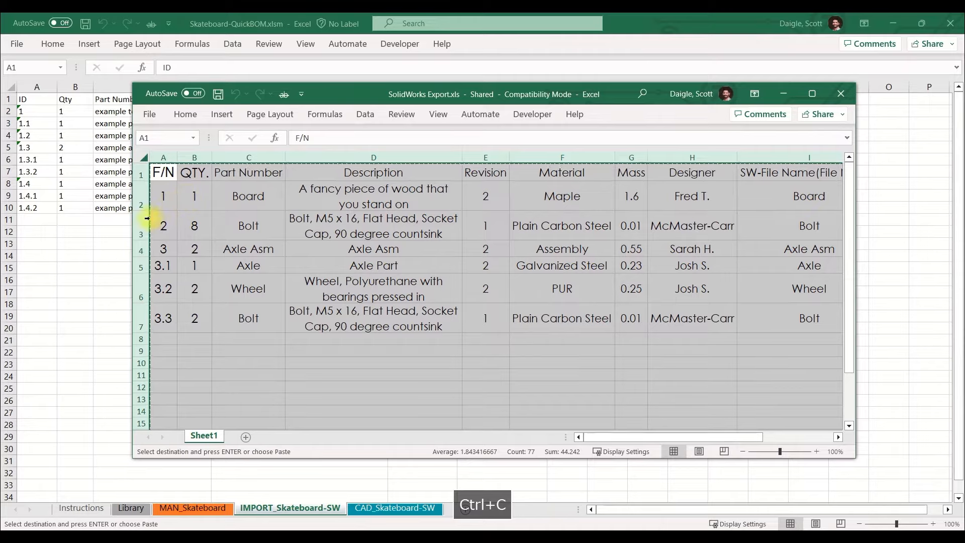
{"action": "left_click", "coordinate": [101, 270]}
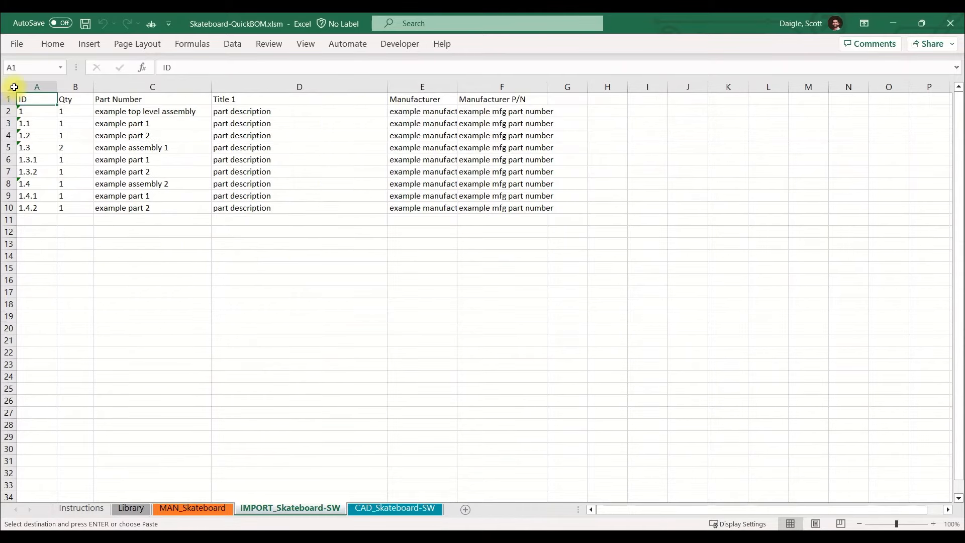
Paste the copied SolidWorks export over the entire IMPORT_Skateboard-SW sheet, starting at cell A1.
{"action": "left_click", "coordinate": [14, 87]}
{"action": "key", "text": "ctrl+v"}
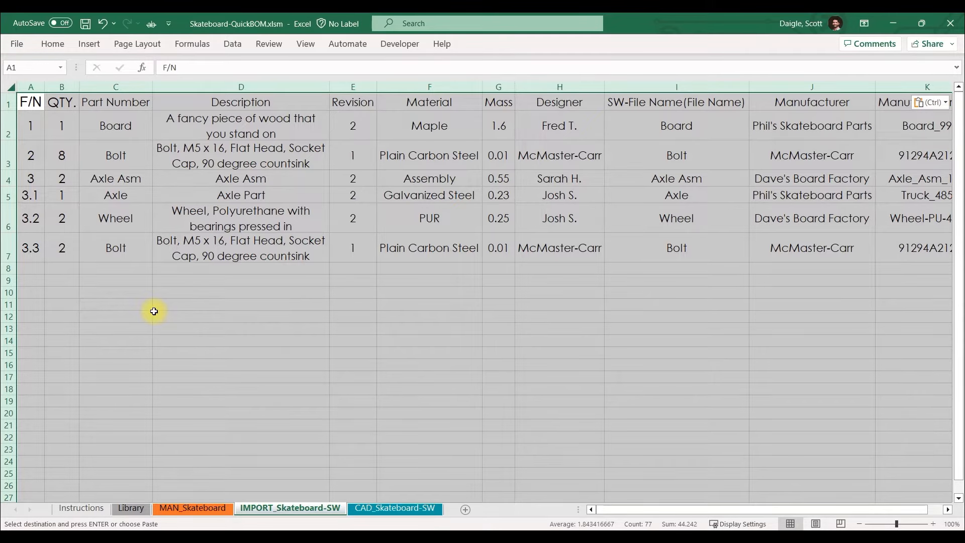
{"action": "left_click", "coordinate": [153, 311]}
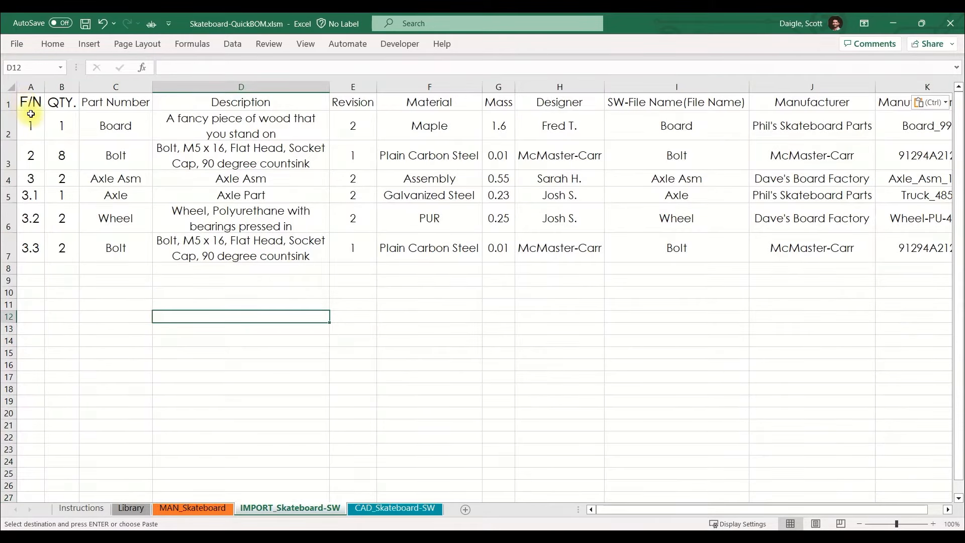
Examine the pasted F/N, QTY. and Part Number columns, the item numbering of the Axle Asm rows, and the Description through Designer columns.
{"action": "scroll", "coordinate": [31, 113], "scroll_direction": "right", "scroll_amount": 2}
{"action": "scroll", "coordinate": [30, 113], "scroll_direction": "up", "scroll_amount": 3, "text": "ctrl"}
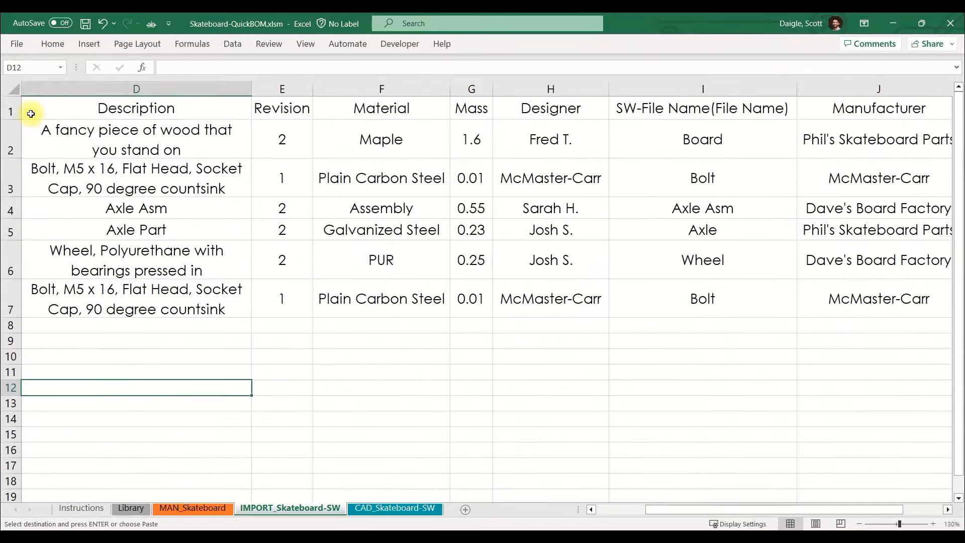
{"action": "scroll", "coordinate": [31, 114], "scroll_direction": "up", "scroll_amount": 1, "text": "ctrl"}
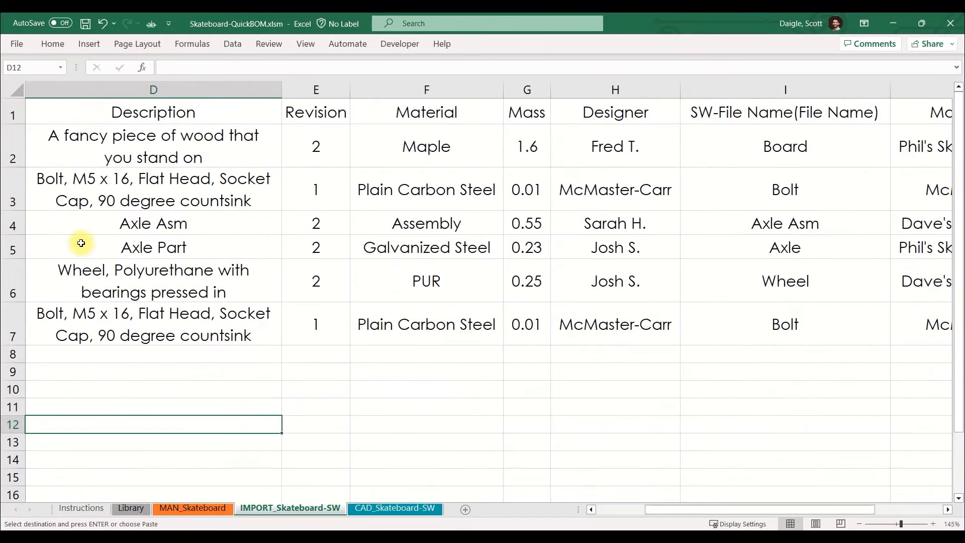
{"action": "left_click_drag", "start_coordinate": [696, 511], "coordinate": [629, 527]}
{"action": "left_click_drag", "start_coordinate": [41, 92], "coordinate": [182, 92]}
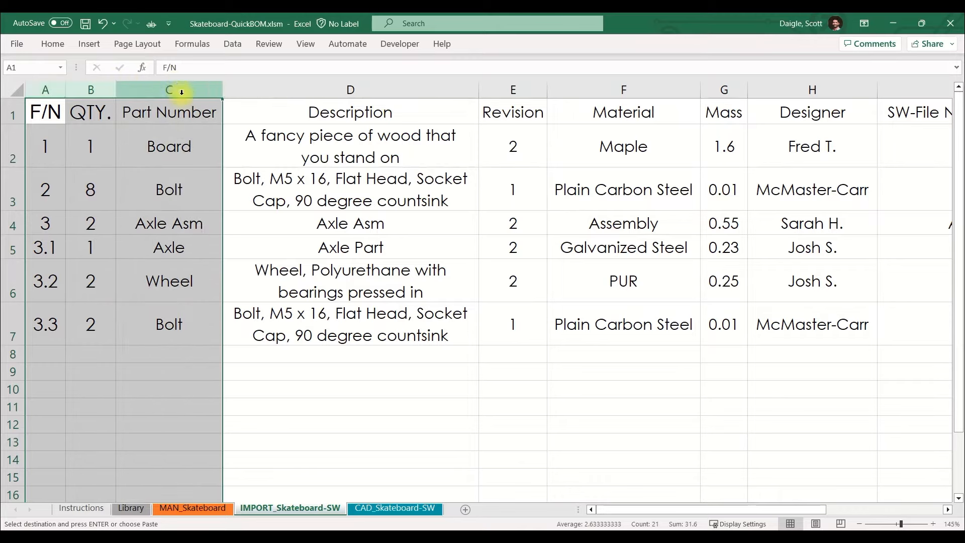
{"action": "left_click", "coordinate": [42, 85]}
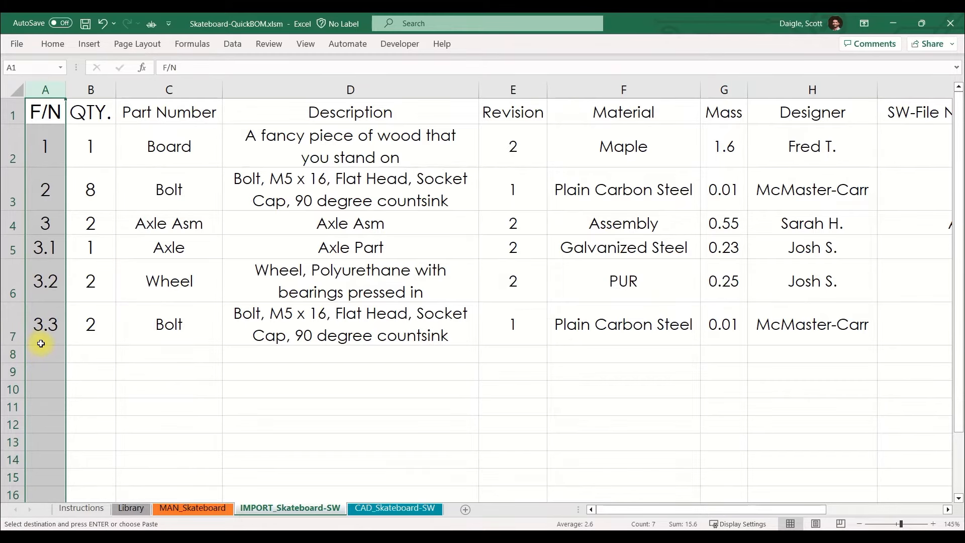
{"action": "left_click_drag", "start_coordinate": [39, 246], "coordinate": [44, 332]}
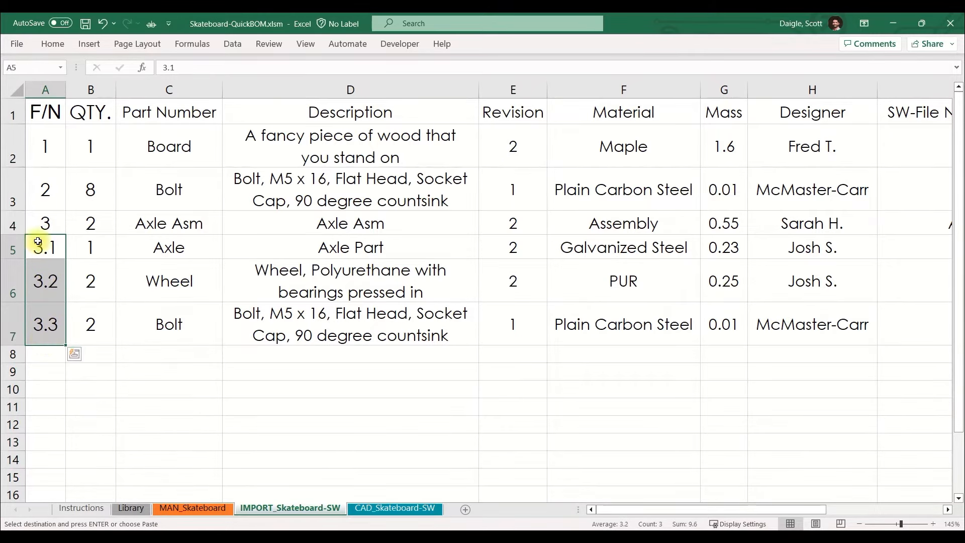
{"action": "left_click", "coordinate": [42, 222], "text": "ctrl"}
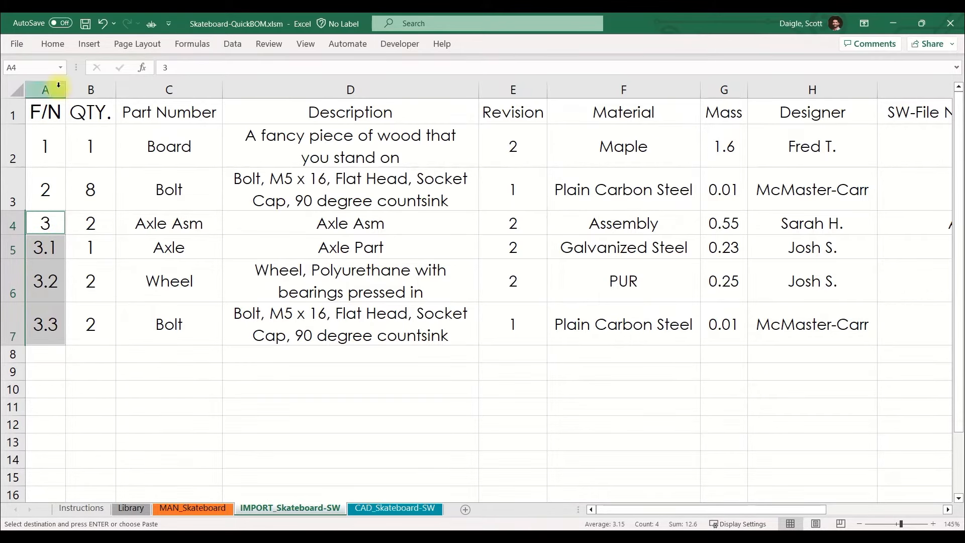
{"action": "left_click", "coordinate": [76, 86]}
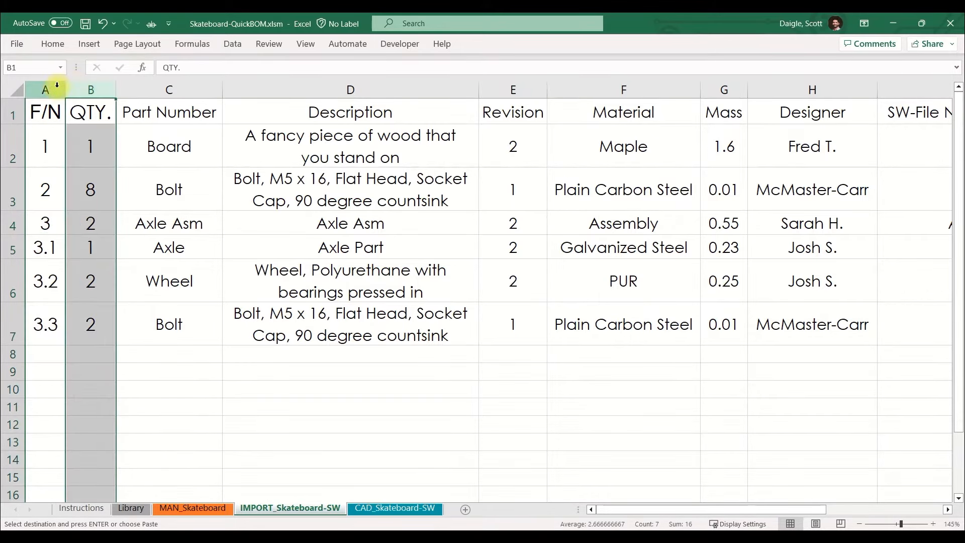
{"action": "left_click", "coordinate": [142, 89]}
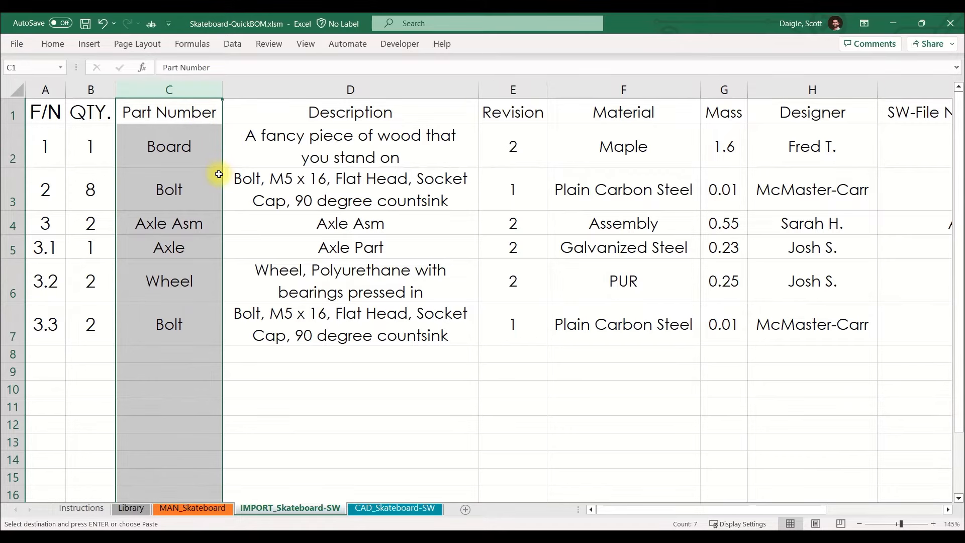
{"action": "left_click", "coordinate": [252, 91]}
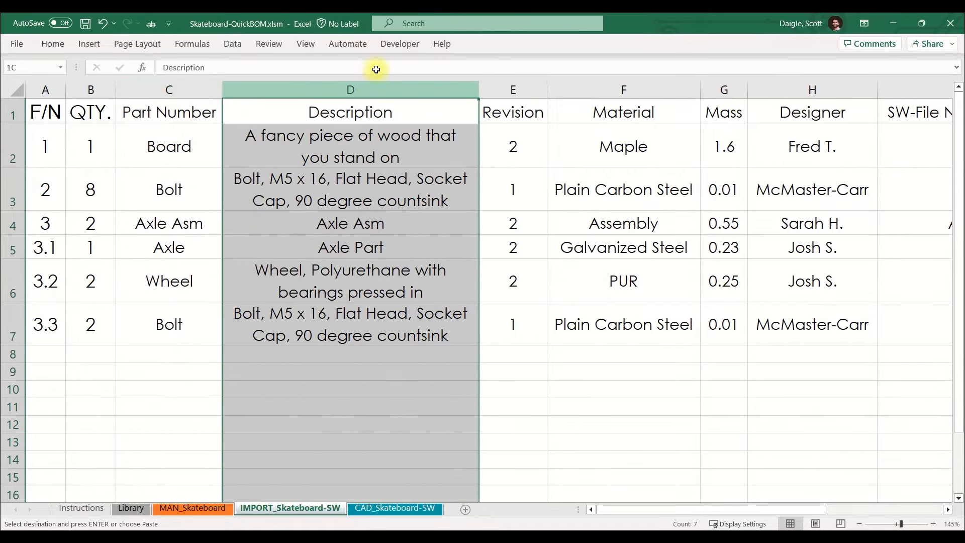
{"action": "left_click_drag", "start_coordinate": [477, 90], "coordinate": [784, 87]}
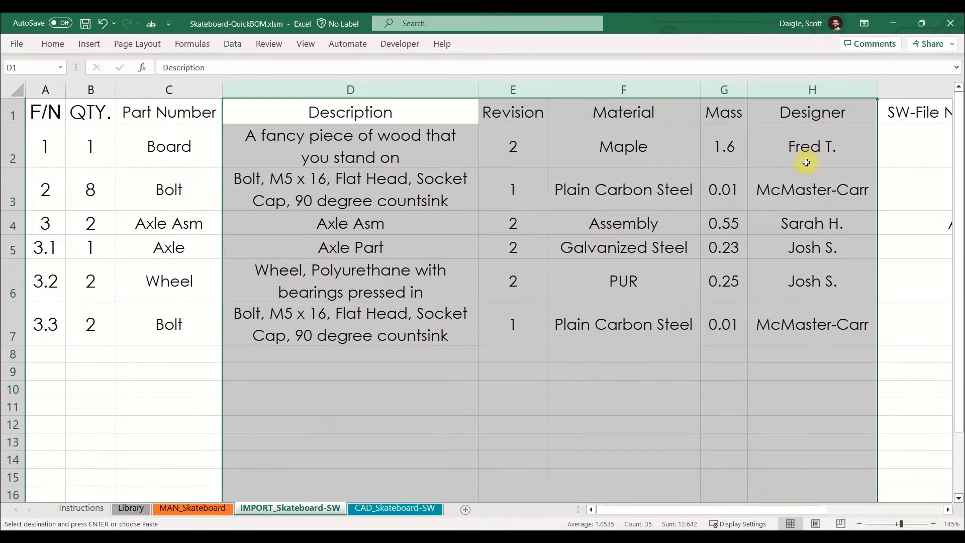
Import the IMPORT tab's data into the CAD_Skateboard-SW sheet through Sheet Controls, accepting the license prompt, and close the dialog.
{"action": "left_click", "coordinate": [367, 509]}
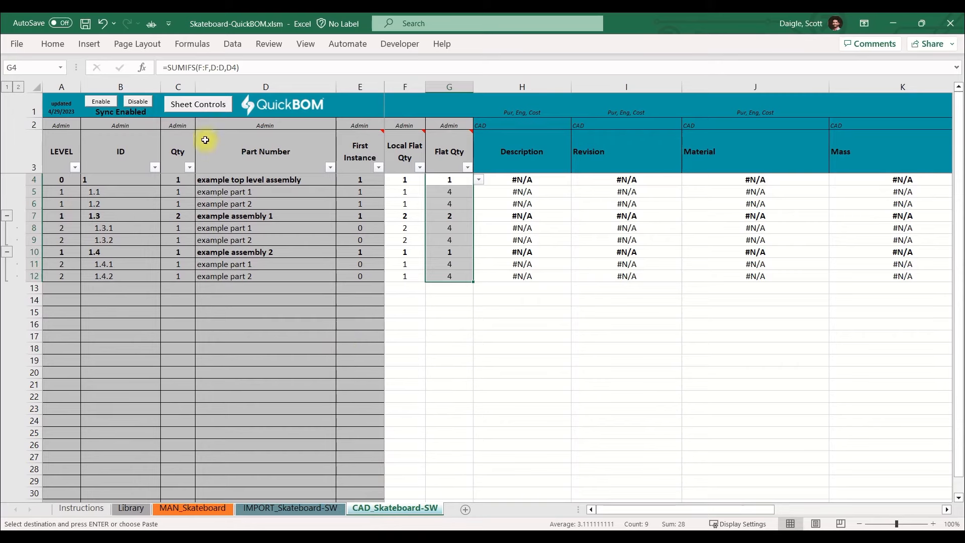
{"action": "left_click", "coordinate": [196, 106]}
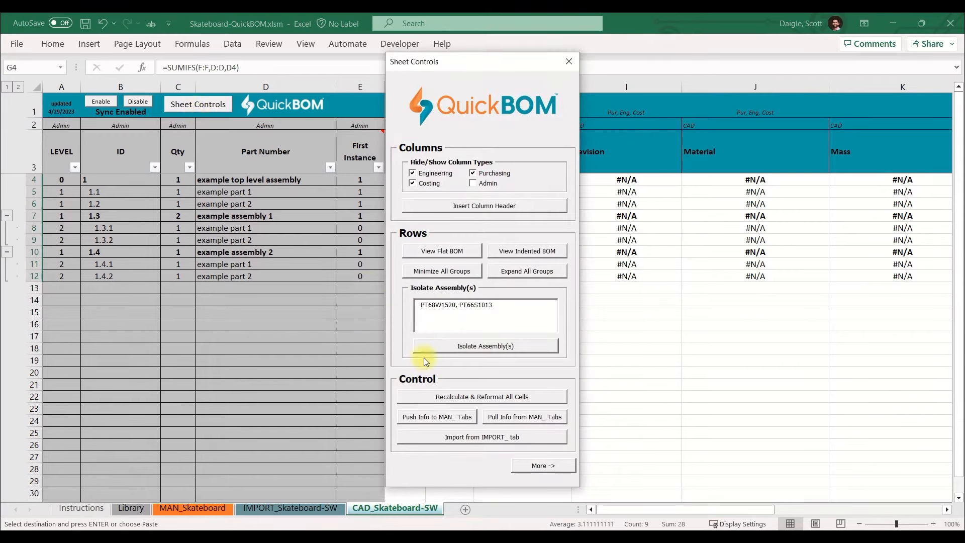
{"action": "left_click", "coordinate": [463, 439]}
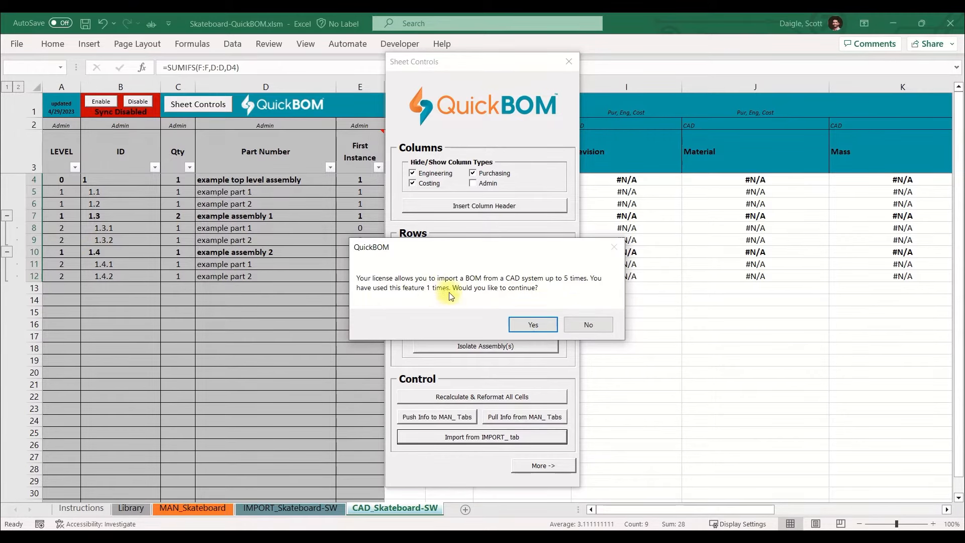
{"action": "left_click", "coordinate": [533, 325]}
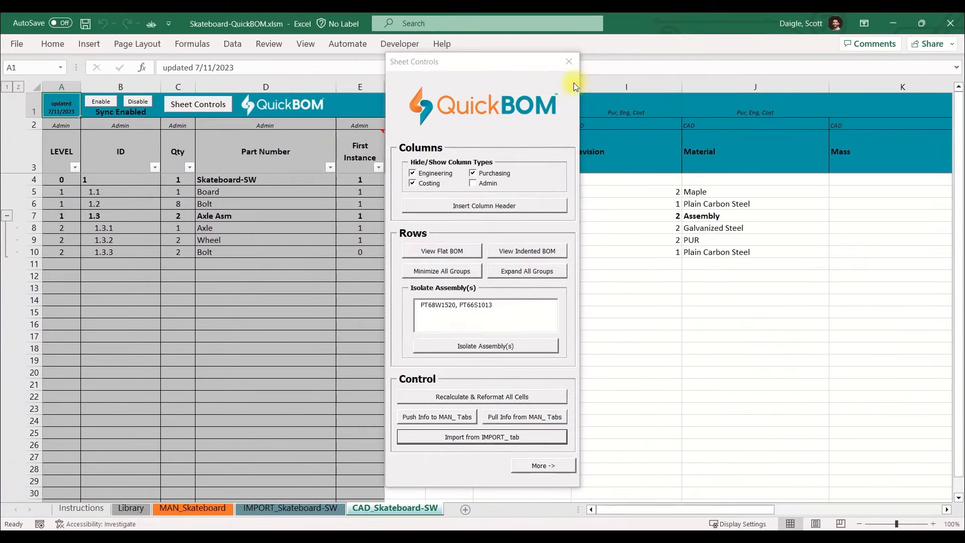
{"action": "left_click", "coordinate": [567, 61]}
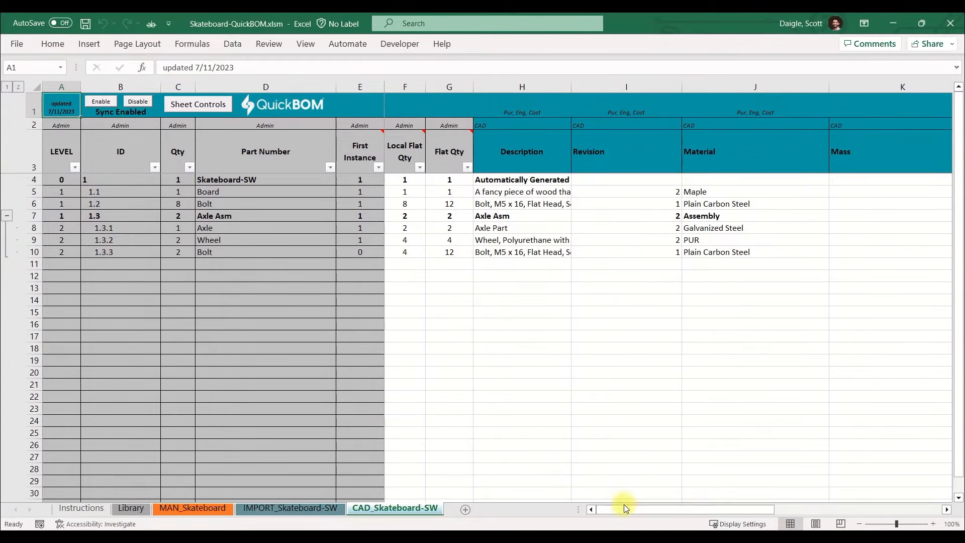
Narrow the Revision, Material, Mass and Designer columns on the CAD_Skateboard-SW sheet.
{"action": "left_click_drag", "start_coordinate": [632, 513], "coordinate": [665, 505]}
{"action": "left_click_drag", "start_coordinate": [730, 86], "coordinate": [663, 87]}
{"action": "left_click_drag", "start_coordinate": [583, 87], "coordinate": [522, 100]}
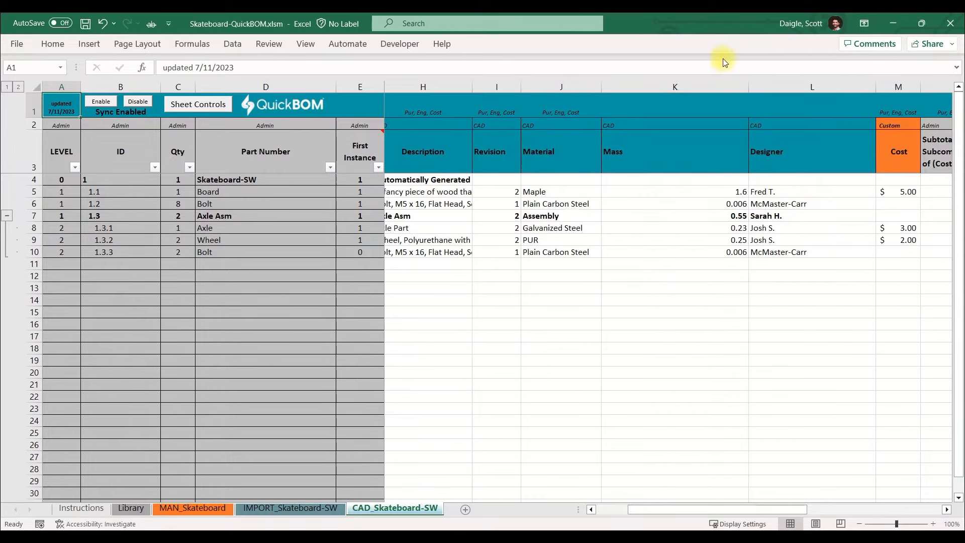
{"action": "left_click_drag", "start_coordinate": [748, 87], "coordinate": [644, 113]}
{"action": "left_click_drag", "start_coordinate": [769, 85], "coordinate": [711, 106]}
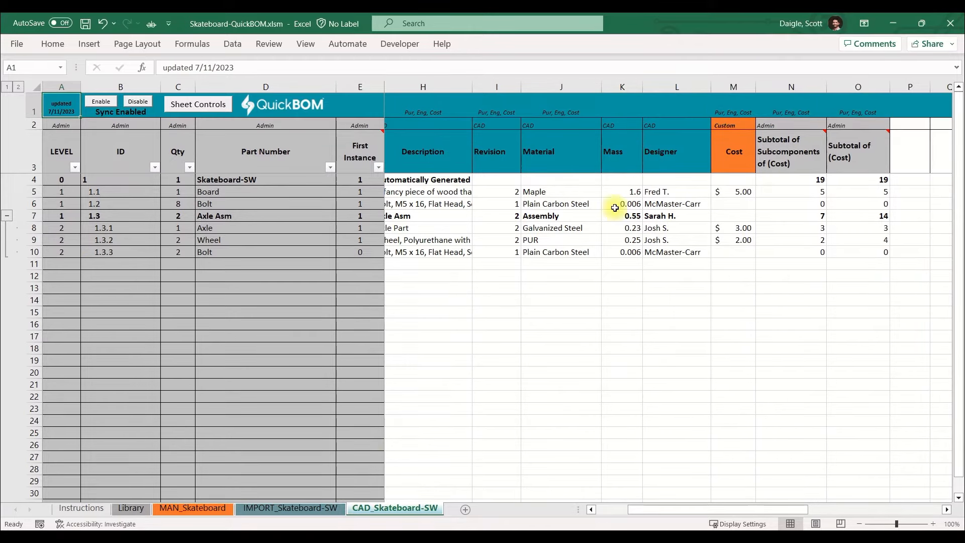
Widen the Manufacturer and Manufacturer P/N columns on the Library sheet and return to the CAD_Skateboard-SW sheet.
{"action": "left_click", "coordinate": [130, 508]}
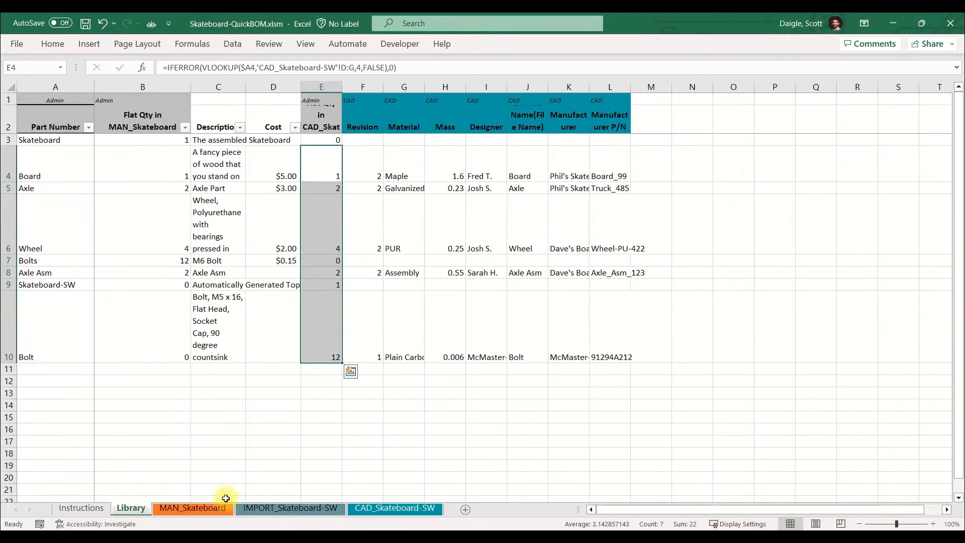
{"action": "left_click_drag", "start_coordinate": [576, 85], "coordinate": [633, 88]}
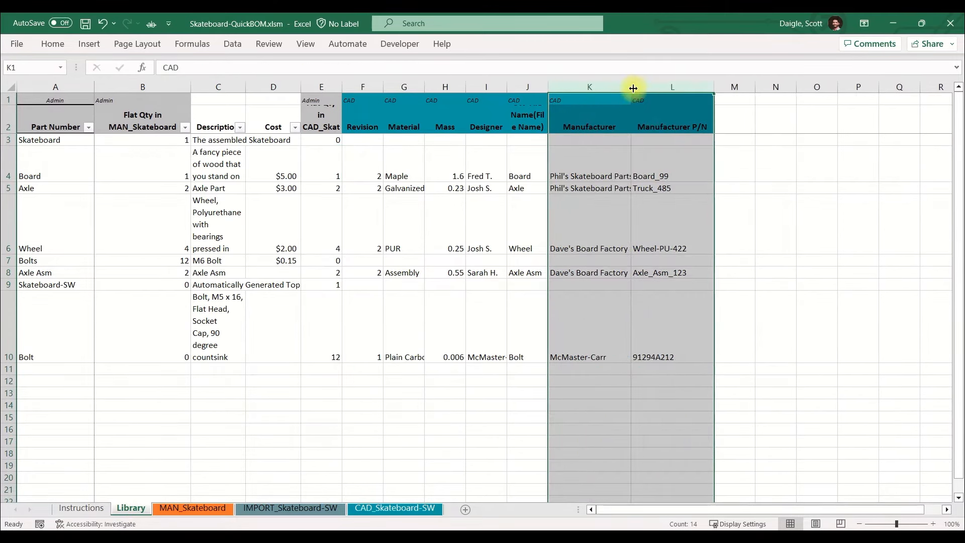
{"action": "left_click", "coordinate": [665, 189]}
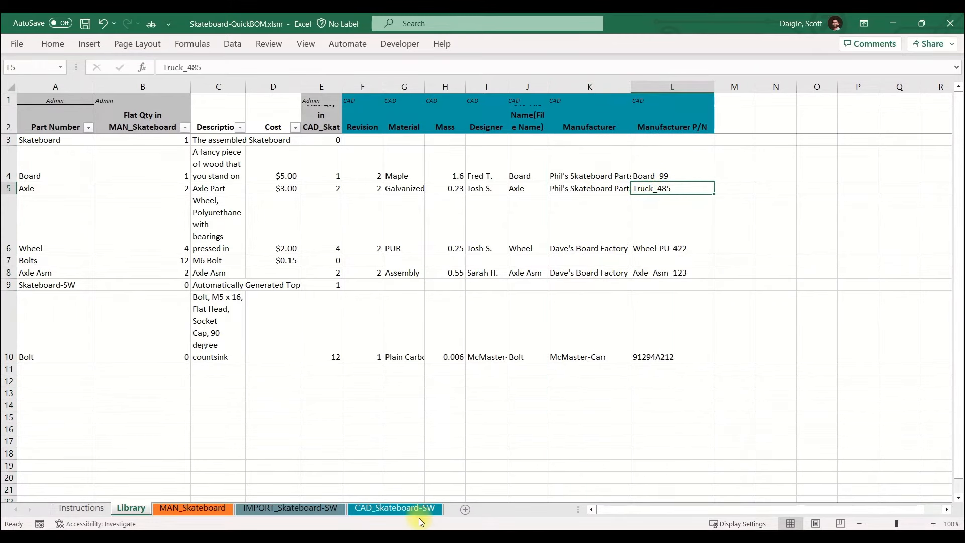
{"action": "left_click", "coordinate": [409, 509]}
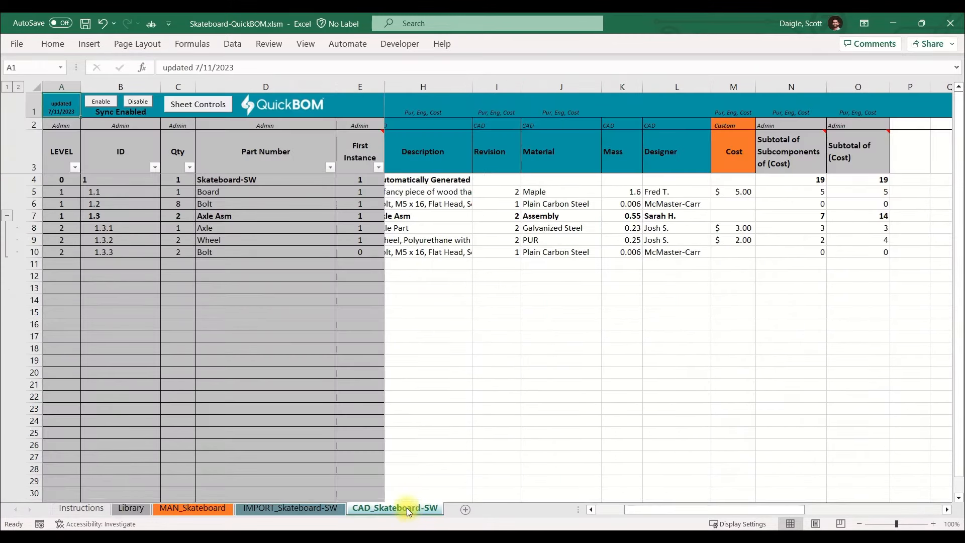
Insert a CAD type column named Manufacturer at column J, using the column header option in Sheet Controls.
{"action": "left_click", "coordinate": [568, 384]}
{"action": "left_click", "coordinate": [220, 109]}
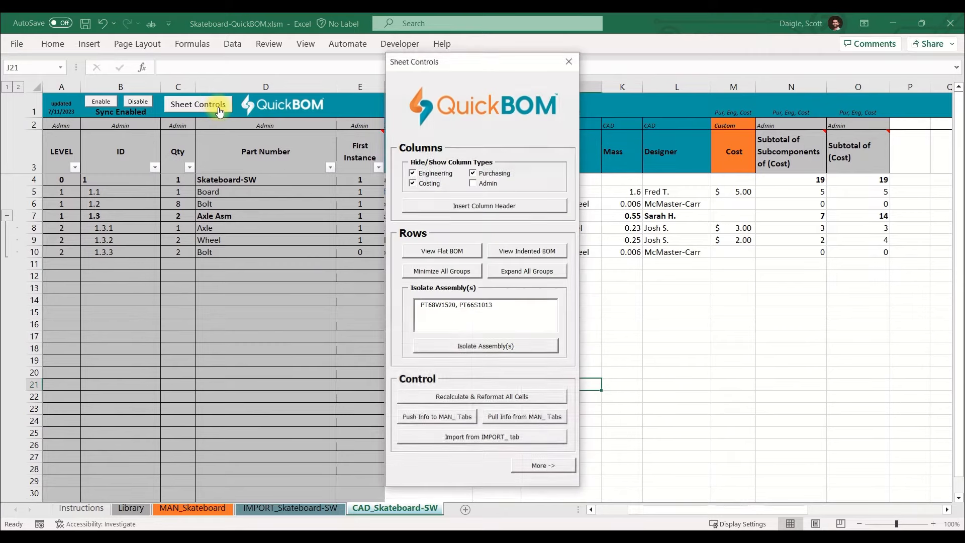
{"action": "left_click", "coordinate": [448, 208]}
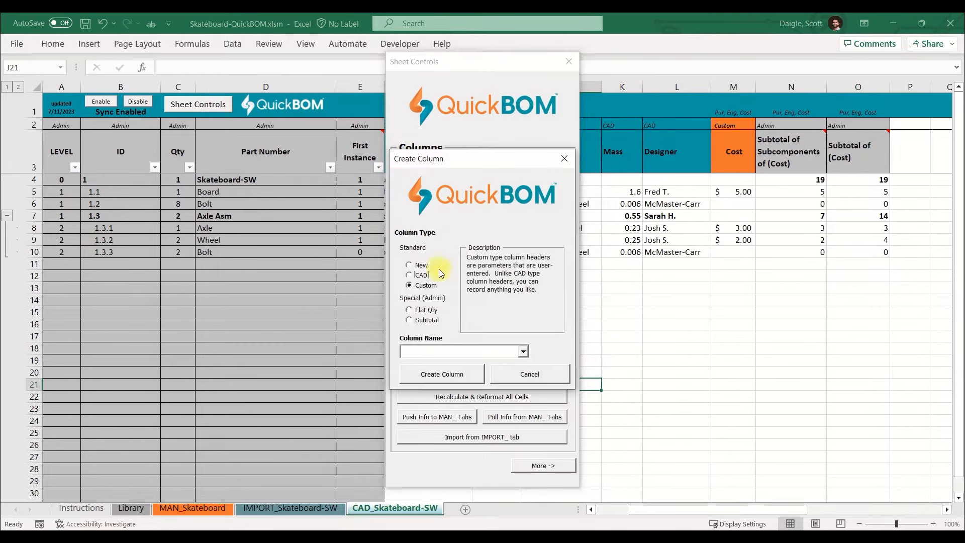
{"action": "left_click", "coordinate": [414, 277]}
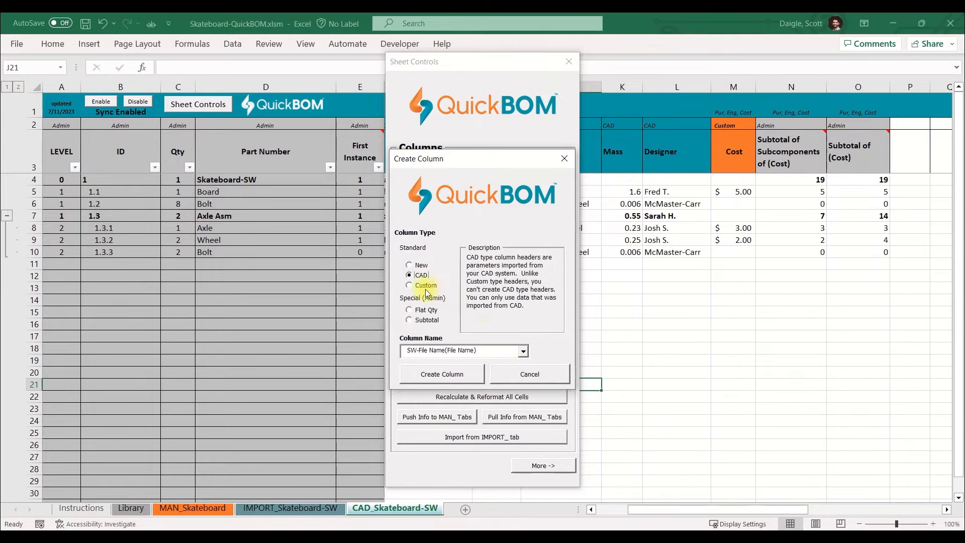
{"action": "left_click", "coordinate": [523, 351]}
{"action": "left_click", "coordinate": [502, 373]}
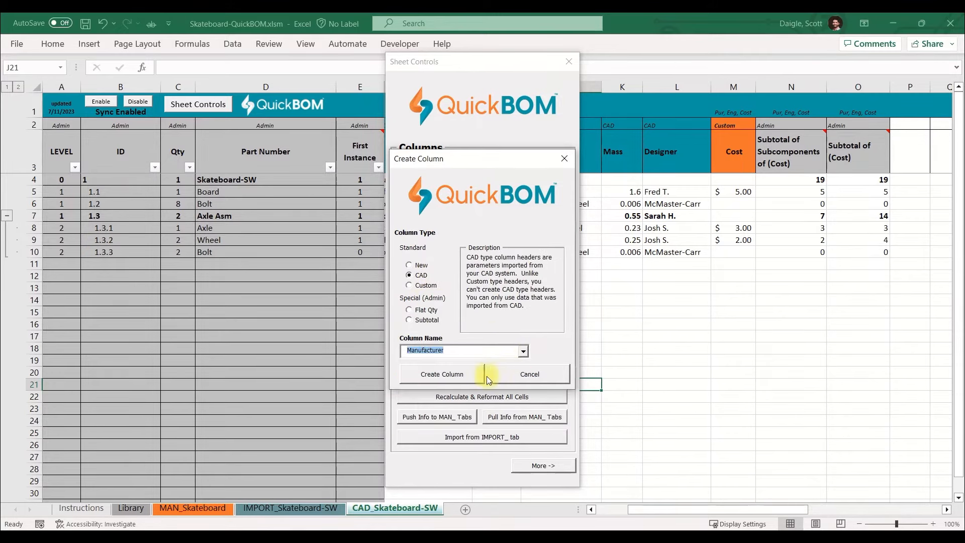
{"action": "left_click", "coordinate": [467, 375]}
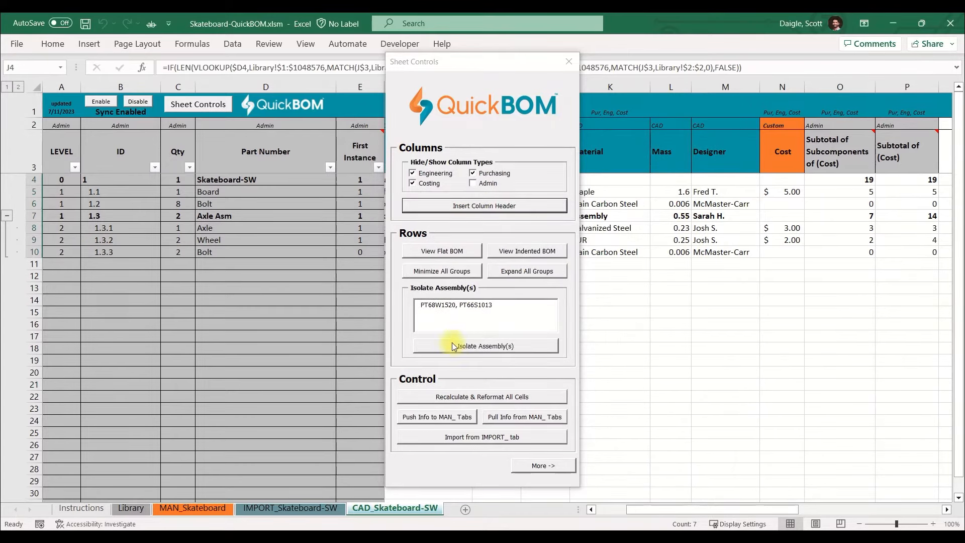
Insert a CAD type column named Manufacturer P/N at column J and close Sheet Controls.
{"action": "left_click", "coordinate": [446, 206]}
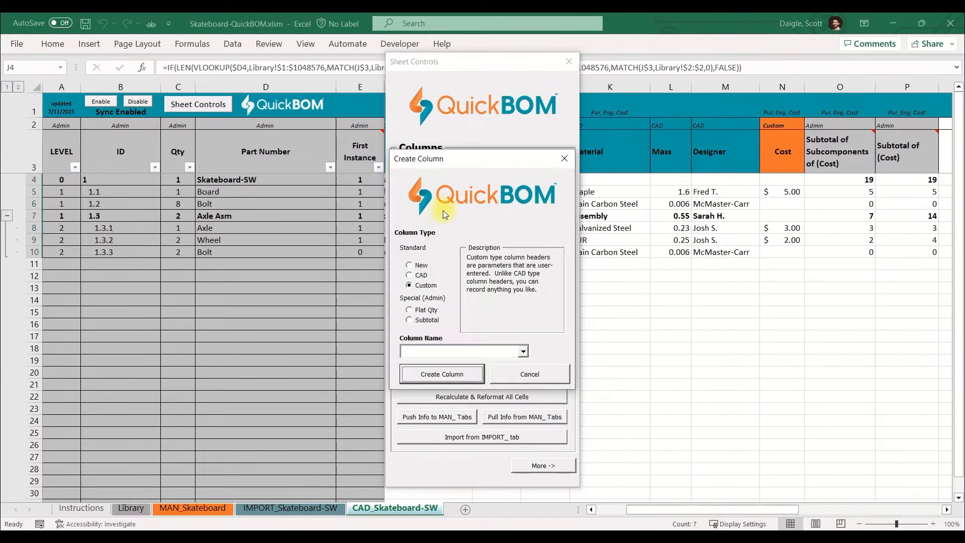
{"action": "left_click", "coordinate": [415, 276]}
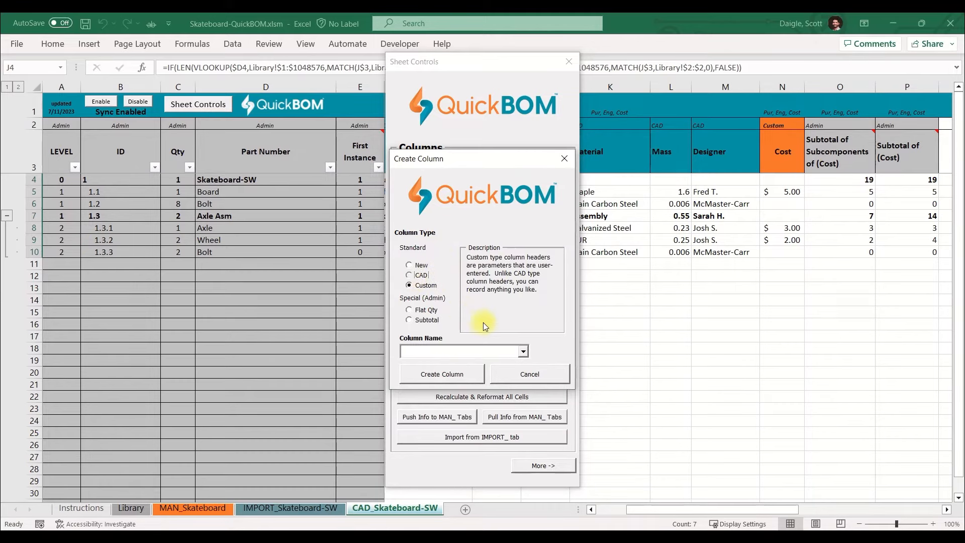
{"action": "left_click", "coordinate": [519, 351]}
{"action": "left_click", "coordinate": [491, 371]}
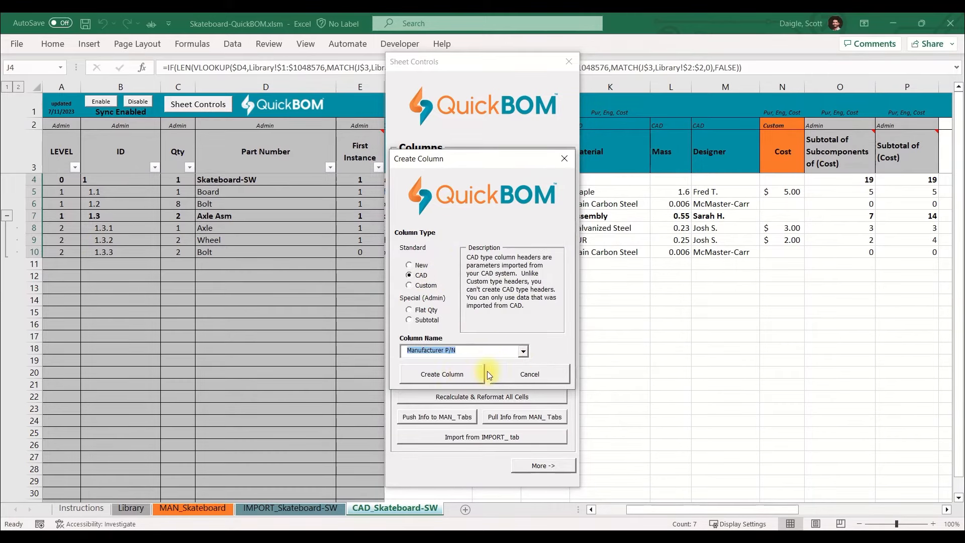
{"action": "left_click", "coordinate": [457, 377]}
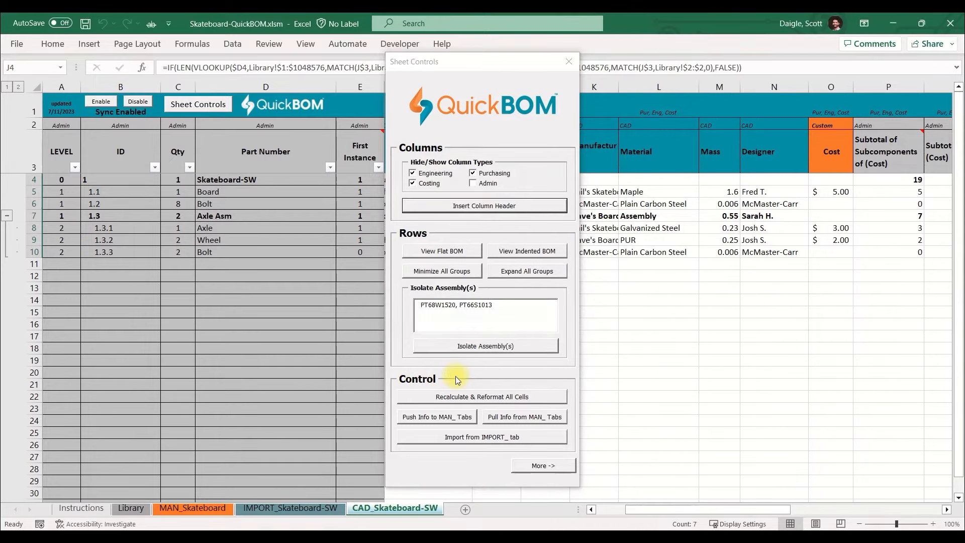
{"action": "left_click", "coordinate": [569, 65]}
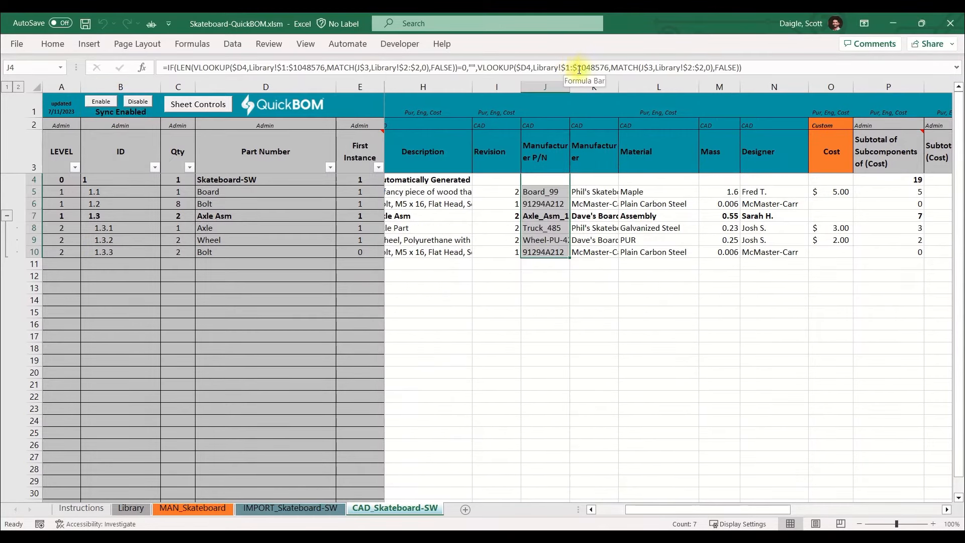
Move the Manufacturer P/N column so it sits between the Manufacturer and Material columns.
{"action": "left_click_drag", "start_coordinate": [623, 310], "coordinate": [623, 300]}
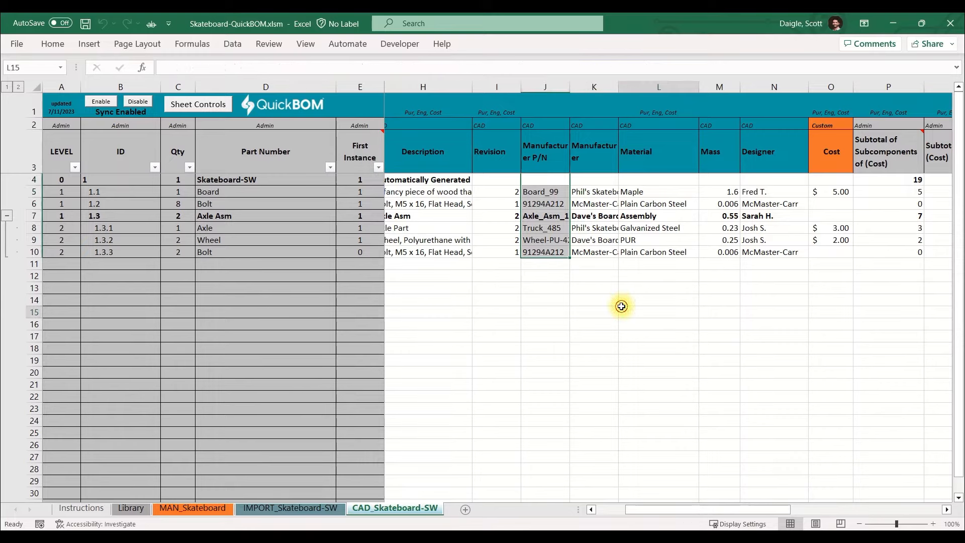
{"action": "left_click", "coordinate": [551, 84]}
{"action": "right_click", "coordinate": [551, 83]}
{"action": "left_click", "coordinate": [573, 112]}
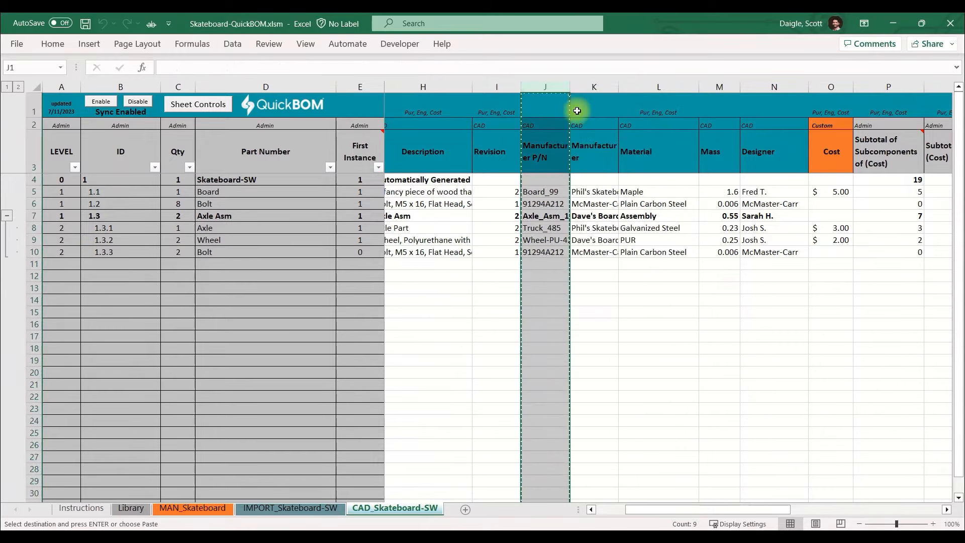
{"action": "left_click", "coordinate": [628, 81]}
{"action": "right_click", "coordinate": [628, 81]}
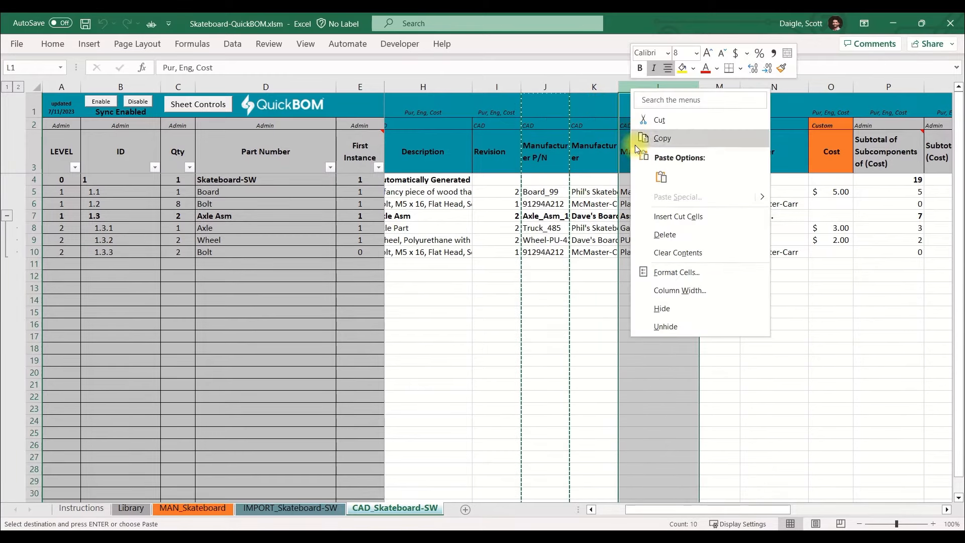
{"action": "left_click", "coordinate": [676, 217]}
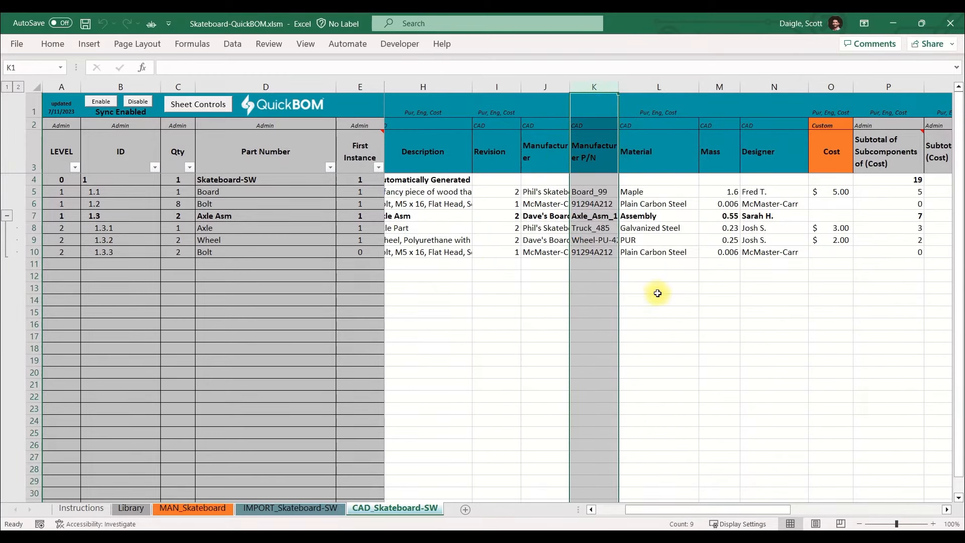
{"action": "left_click", "coordinate": [657, 291]}
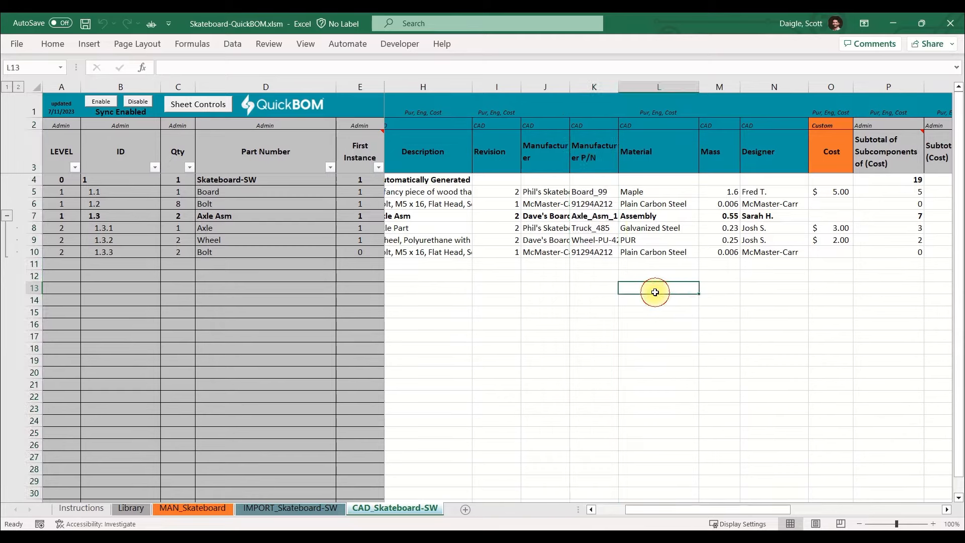
Delete the Material column from the CAD_Skateboard-SW sheet.
{"action": "left_click", "coordinate": [648, 83]}
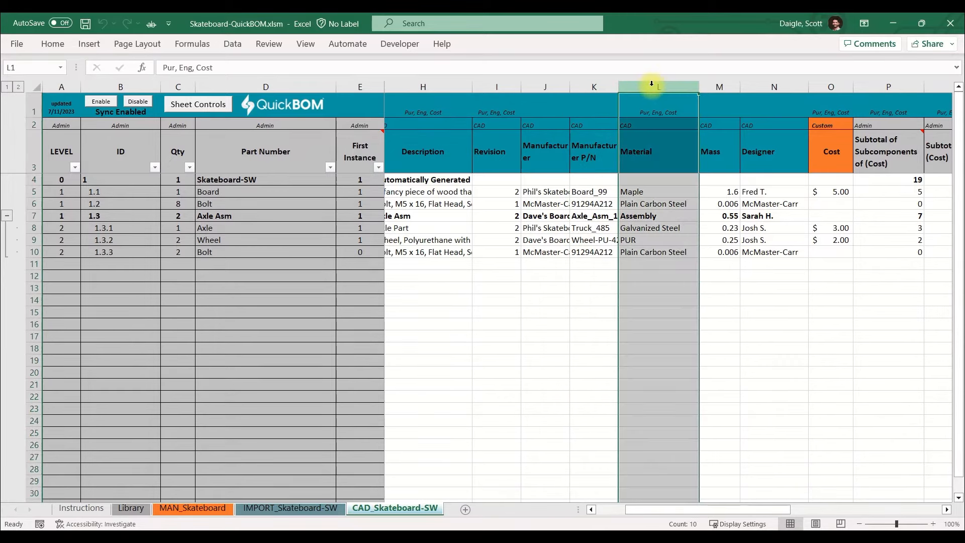
{"action": "right_click", "coordinate": [650, 85]}
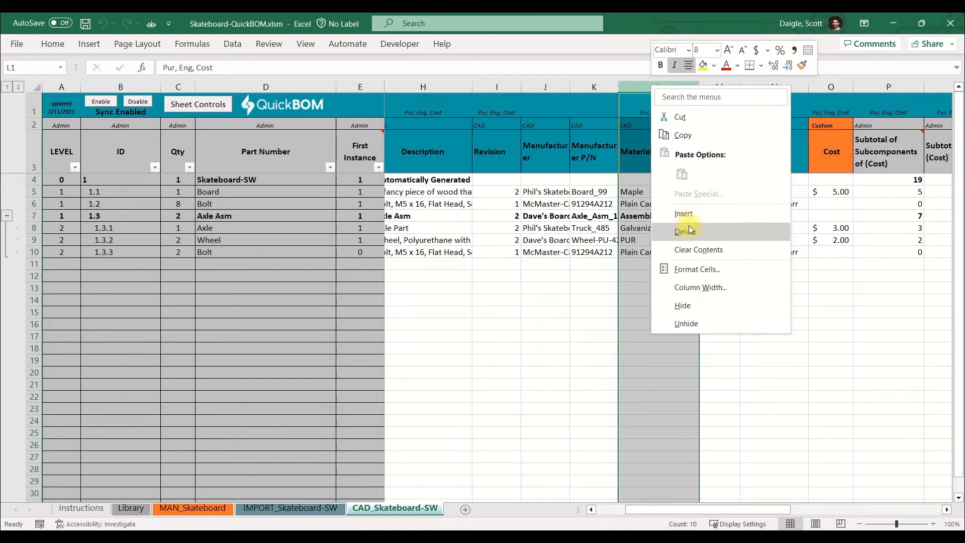
{"action": "left_click", "coordinate": [687, 231]}
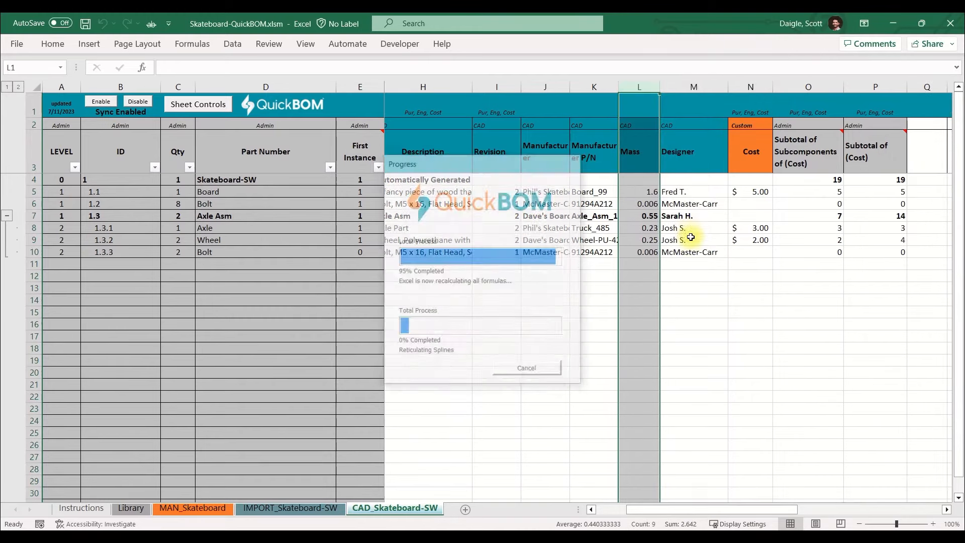
{"action": "left_click", "coordinate": [691, 291]}
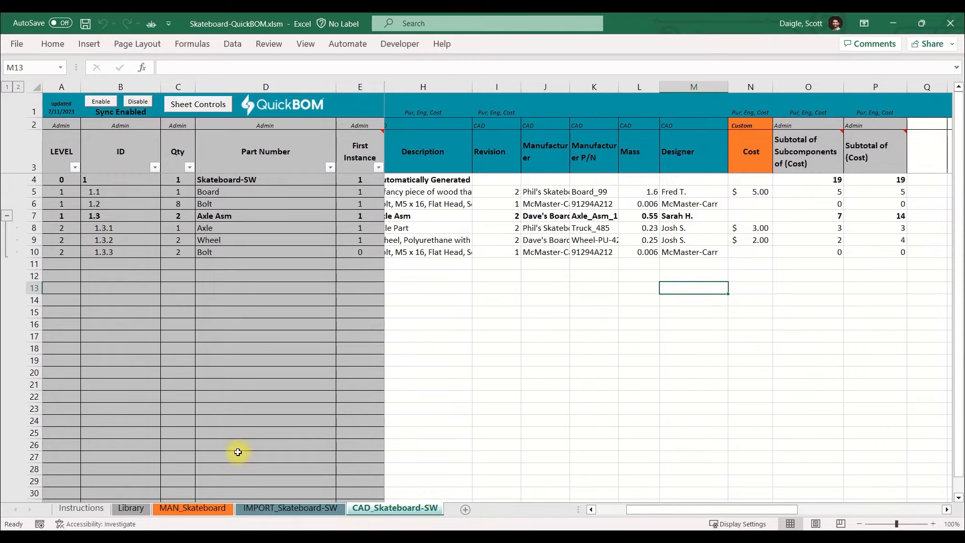
Insert a Custom type column named Priority before the Cost column using Sheet Controls, and close Sheet Controls.
{"action": "left_click_drag", "start_coordinate": [673, 514], "coordinate": [710, 509]}
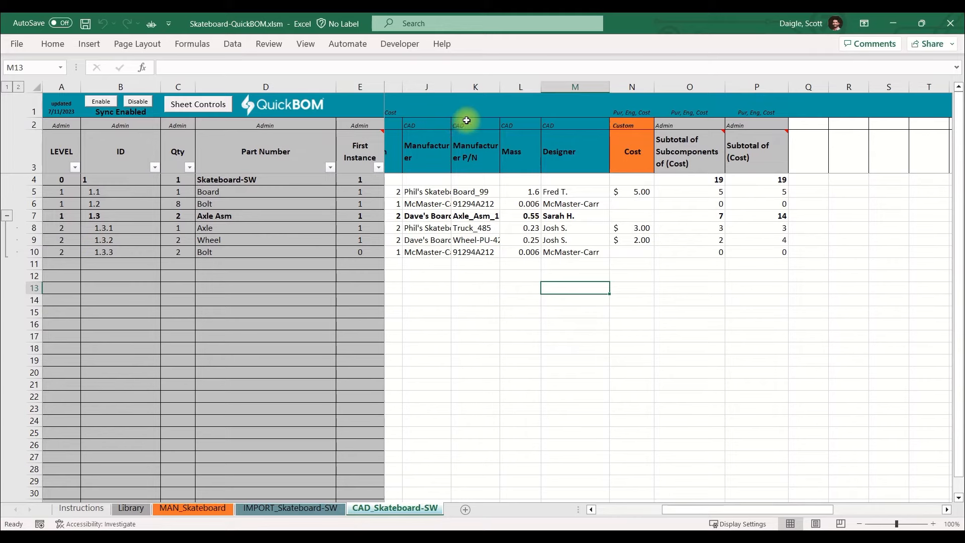
{"action": "left_click", "coordinate": [552, 85]}
{"action": "left_click", "coordinate": [619, 86]}
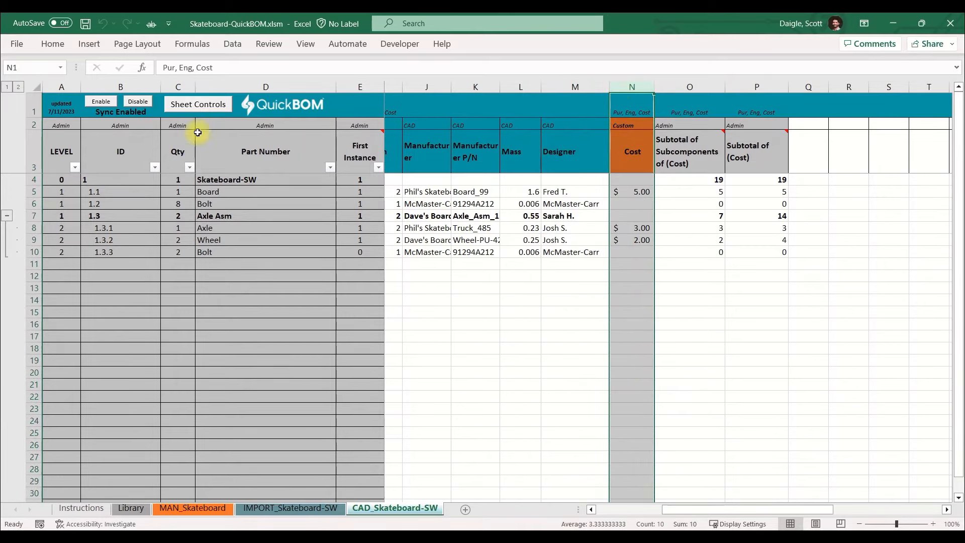
{"action": "left_click", "coordinate": [197, 106]}
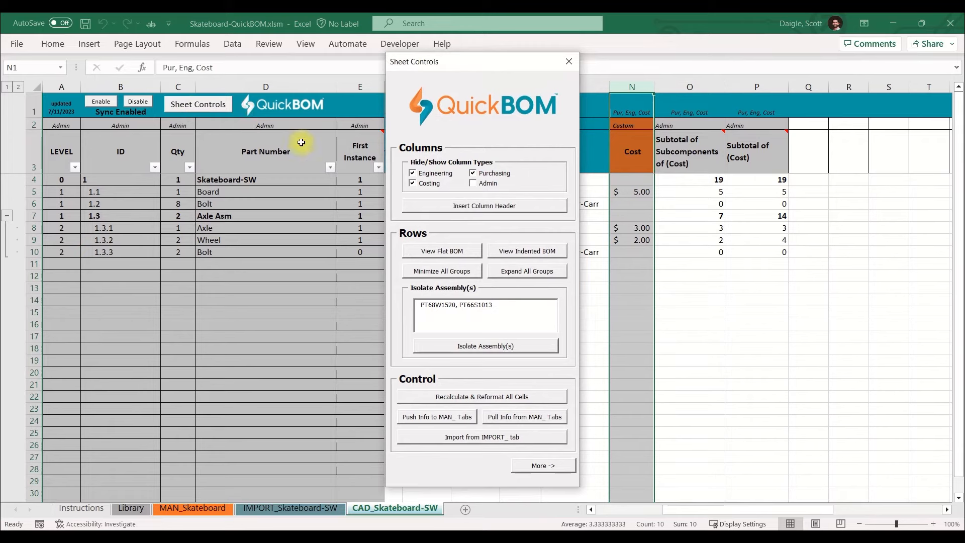
{"action": "left_click", "coordinate": [434, 206]}
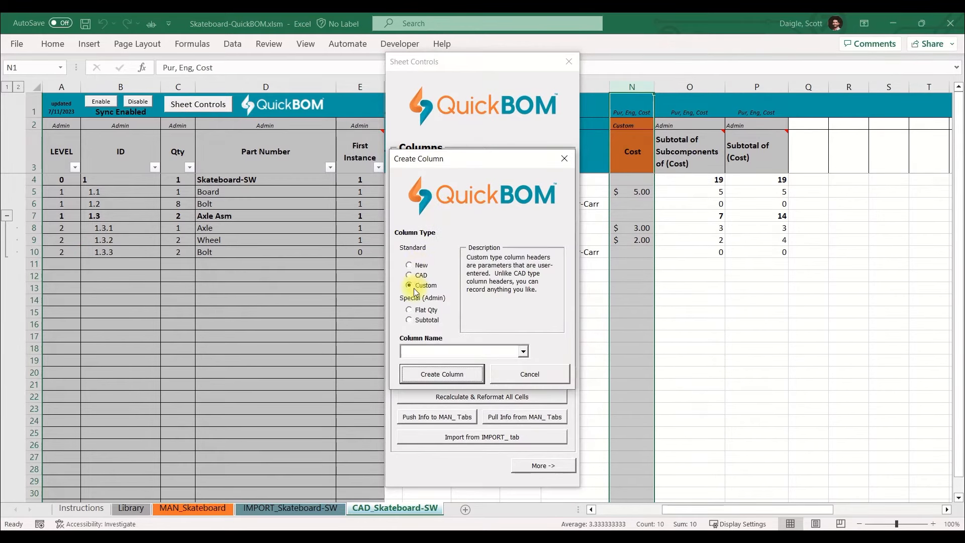
{"action": "left_click", "coordinate": [444, 350]}
{"action": "type", "text": "P"}
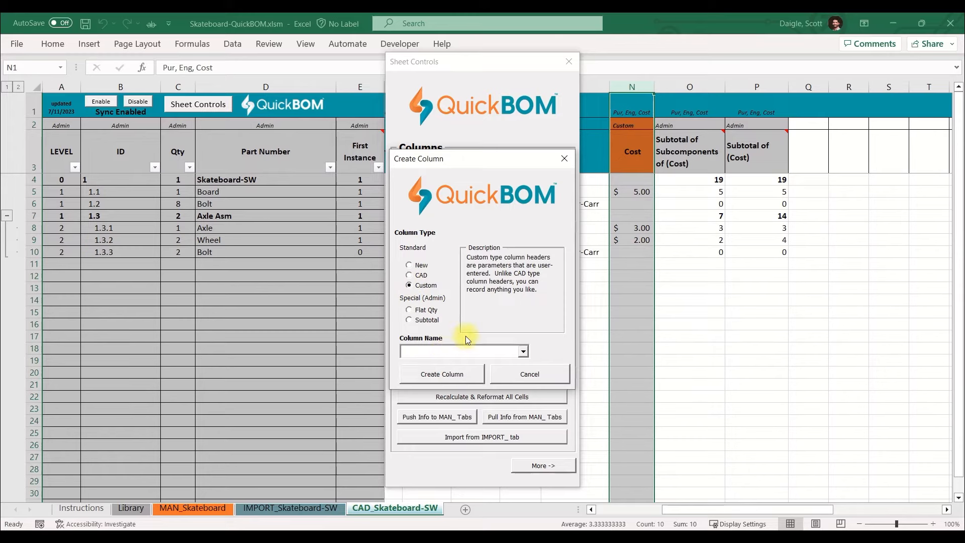
{"action": "type", "text": "riority"}
{"action": "left_click", "coordinate": [460, 373]}
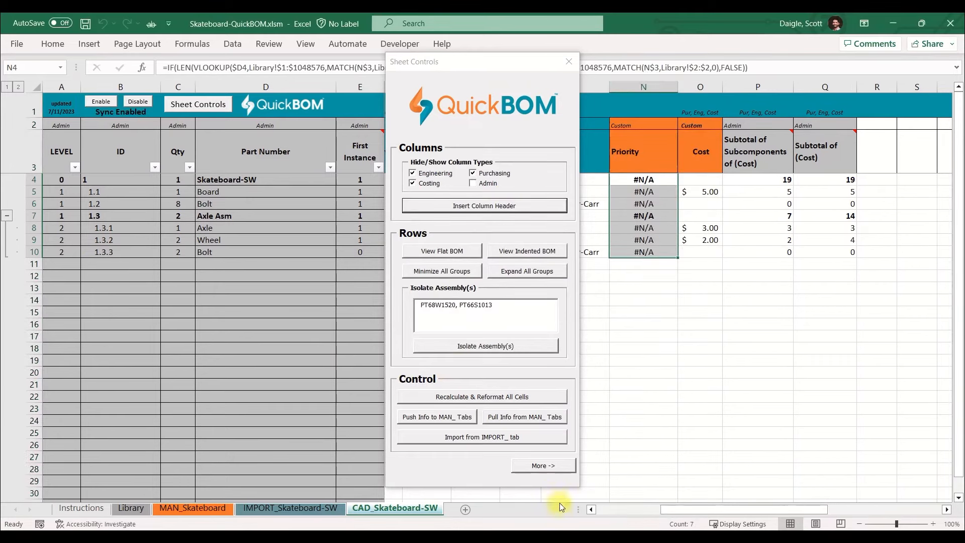
{"action": "left_click", "coordinate": [569, 62]}
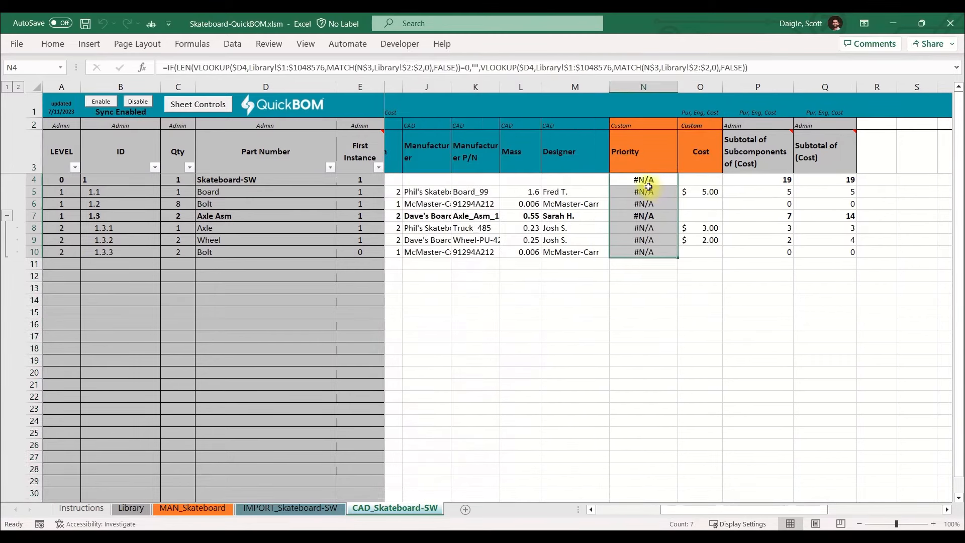
Fill the Priority column from row 4 to row 9 with High, Mid, Low, Mid, High and Low.
{"action": "left_click", "coordinate": [649, 180]}
{"action": "type", "text": "HIgh"}
{"action": "key", "text": "Return"}
{"action": "type", "text": "Mid"}
{"action": "key", "text": "Return"}
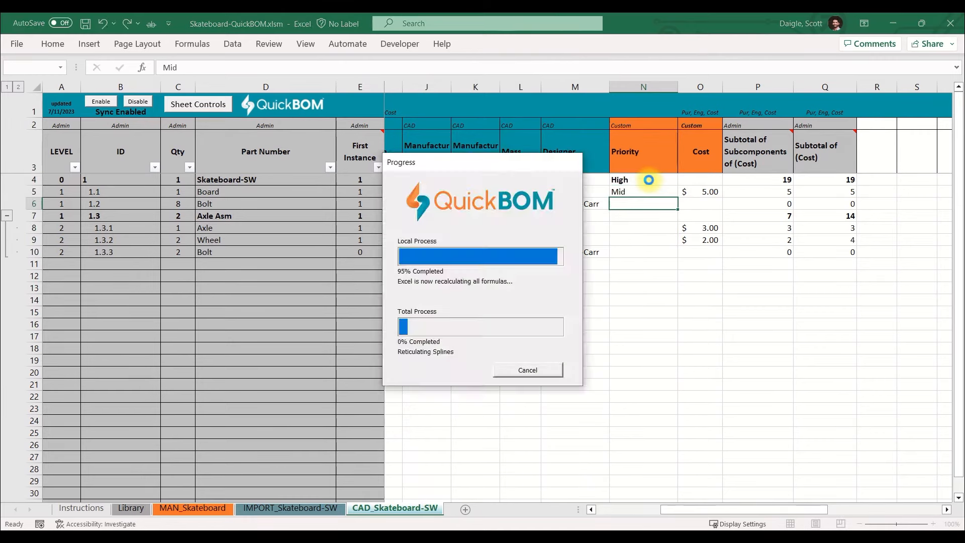
{"action": "type", "text": "Low"}
{"action": "key", "text": "Return"}
{"action": "type", "text": "Mid"}
{"action": "key", "text": "Return"}
{"action": "type", "text": "High"}
{"action": "key", "text": "Return"}
{"action": "type", "text": "Low"}
{"action": "key", "text": "Return"}
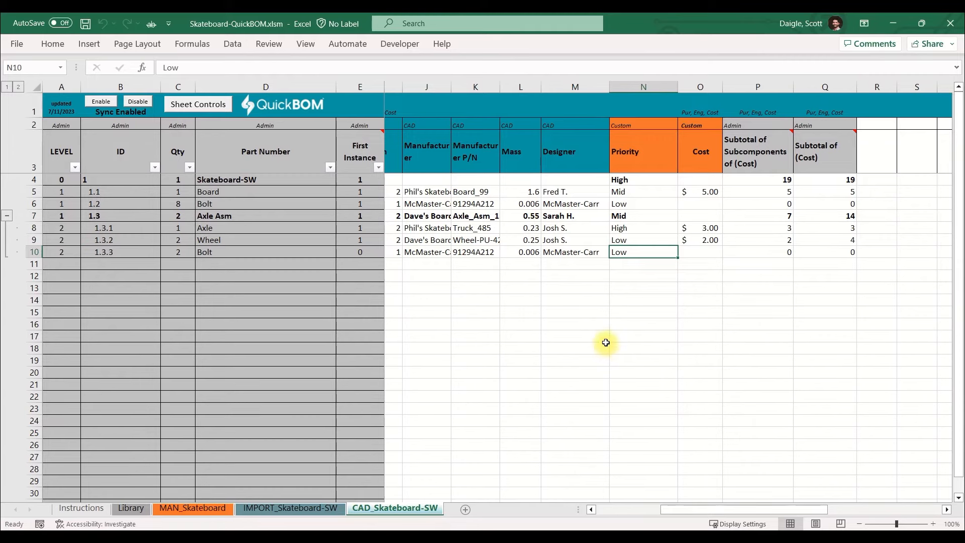
Apply the Accounting number format to both Cost subtotal columns.
{"action": "left_click_drag", "start_coordinate": [743, 86], "coordinate": [805, 81]}
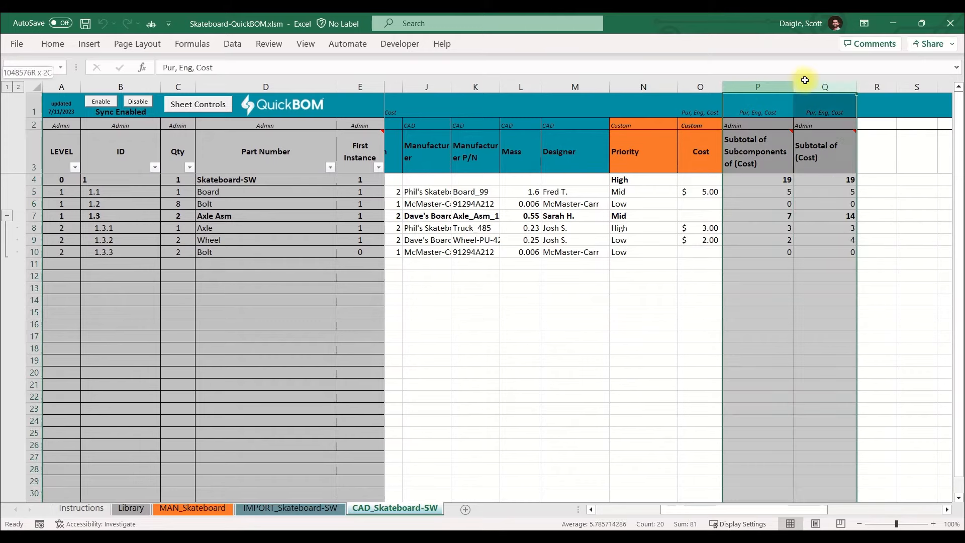
{"action": "left_click", "coordinate": [53, 44]}
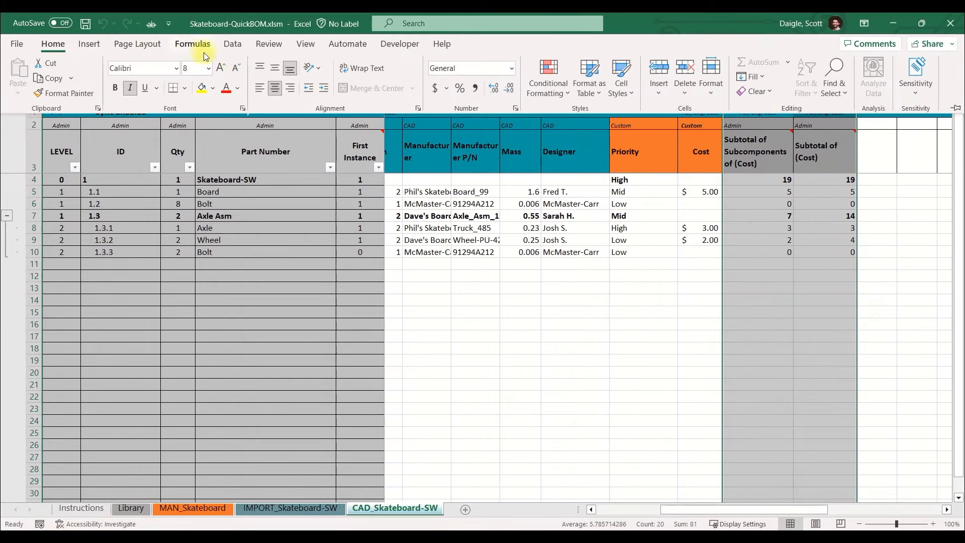
{"action": "left_click", "coordinate": [437, 88]}
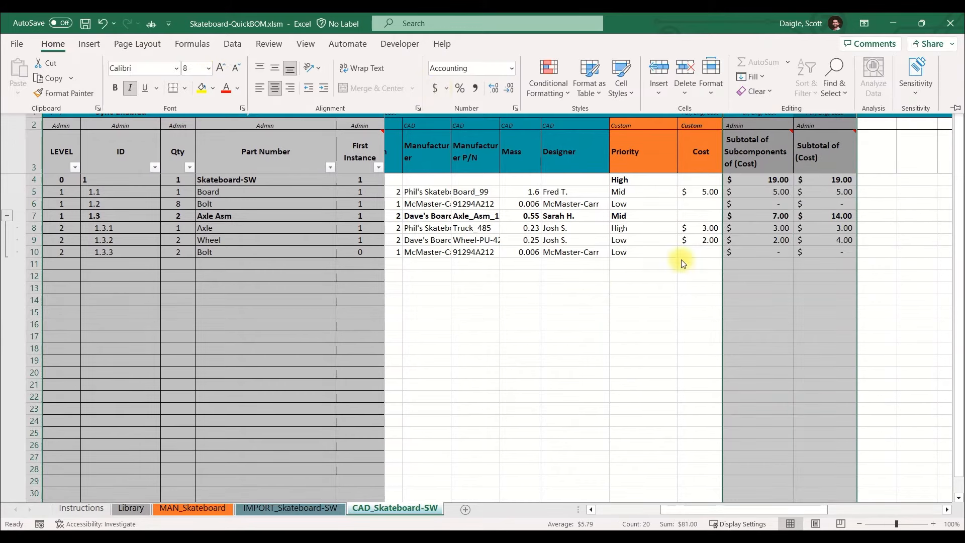
{"action": "left_click", "coordinate": [701, 264]}
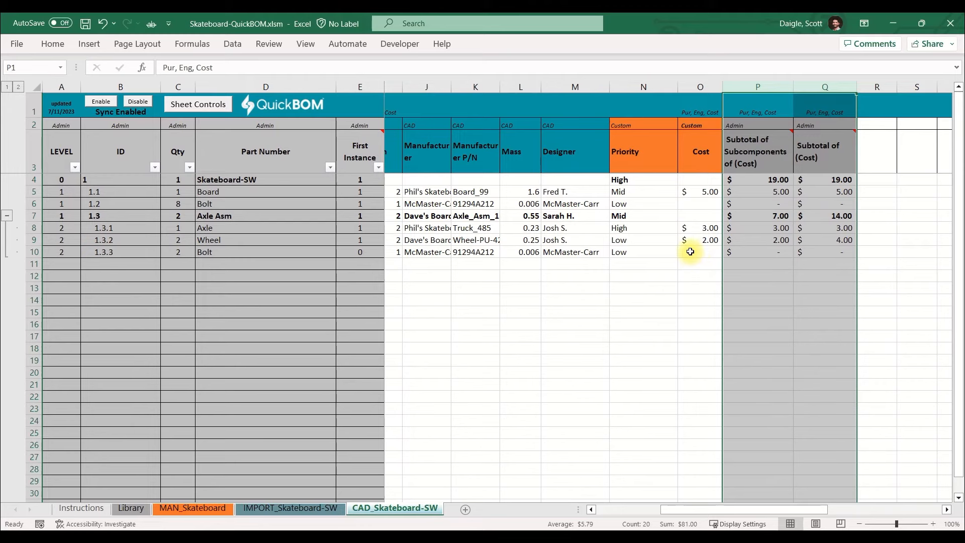
{"action": "left_click", "coordinate": [31, 254]}
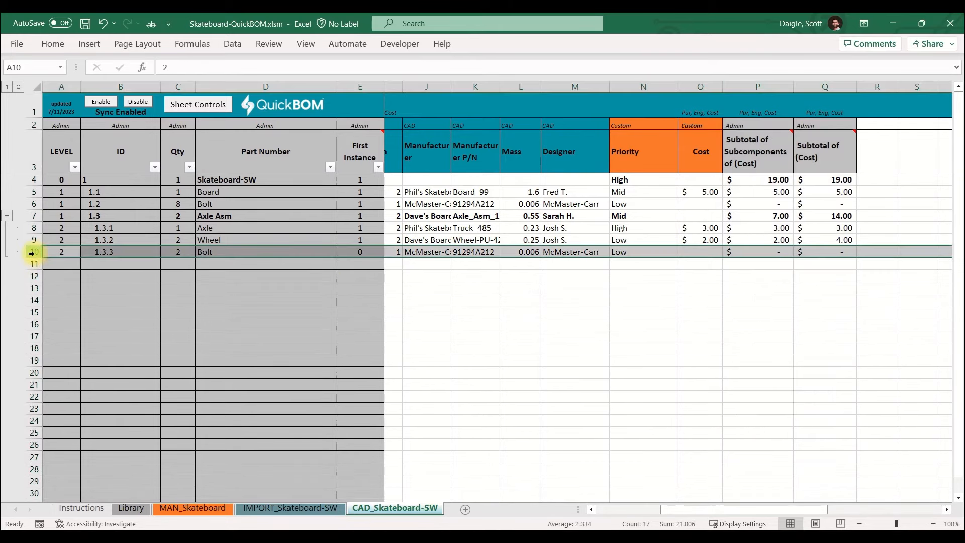
{"action": "left_click", "coordinate": [688, 252], "text": "ctrl"}
{"action": "key", "text": "Escape"}
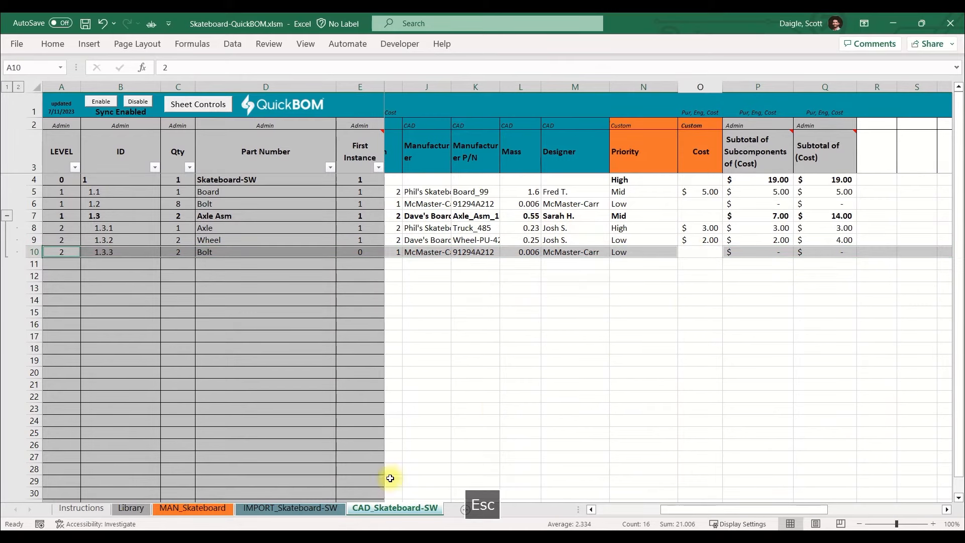
On the MAN_Skateboard sheet, change the part number of item 1.3.3 to Bolt, replacing the old part with the new part.
{"action": "left_click", "coordinate": [177, 509]}
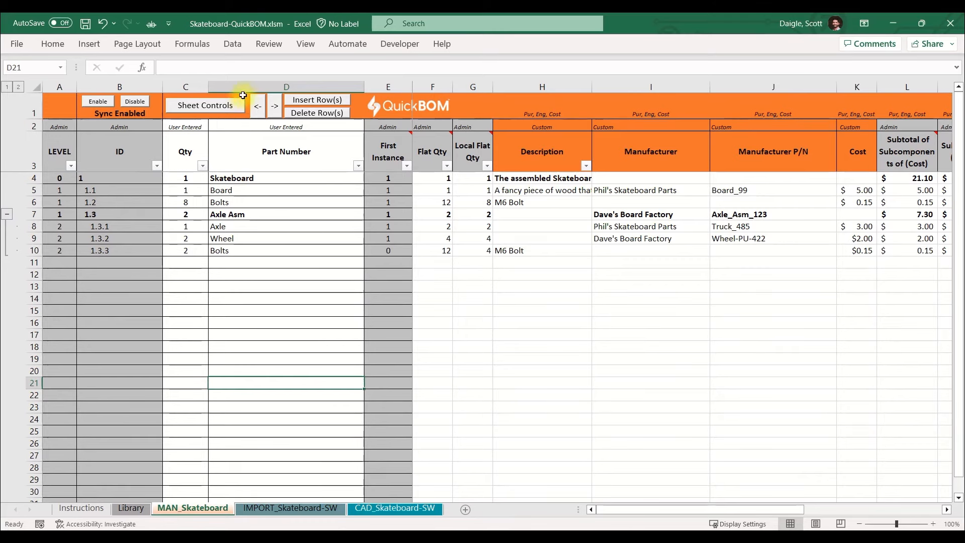
{"action": "left_click", "coordinate": [244, 252]}
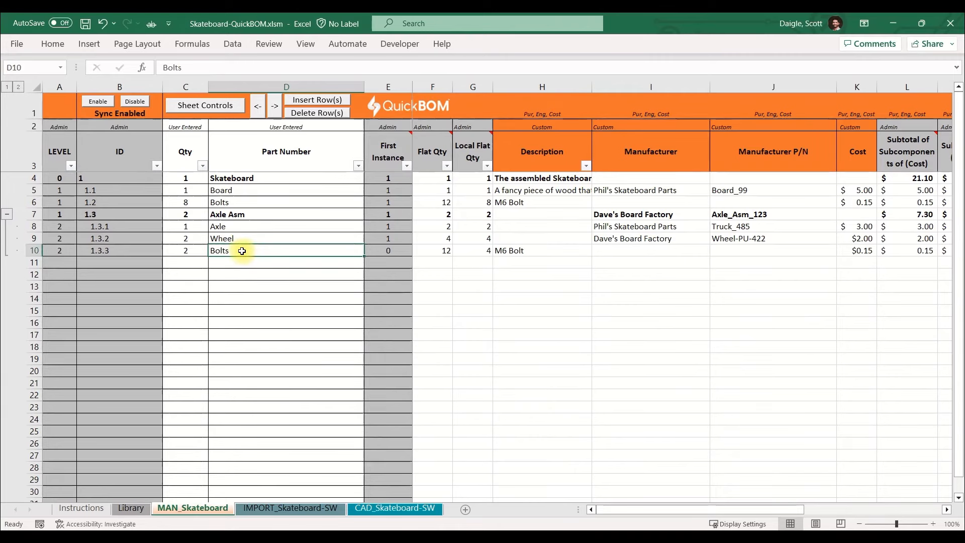
{"action": "double_click", "coordinate": [243, 250]}
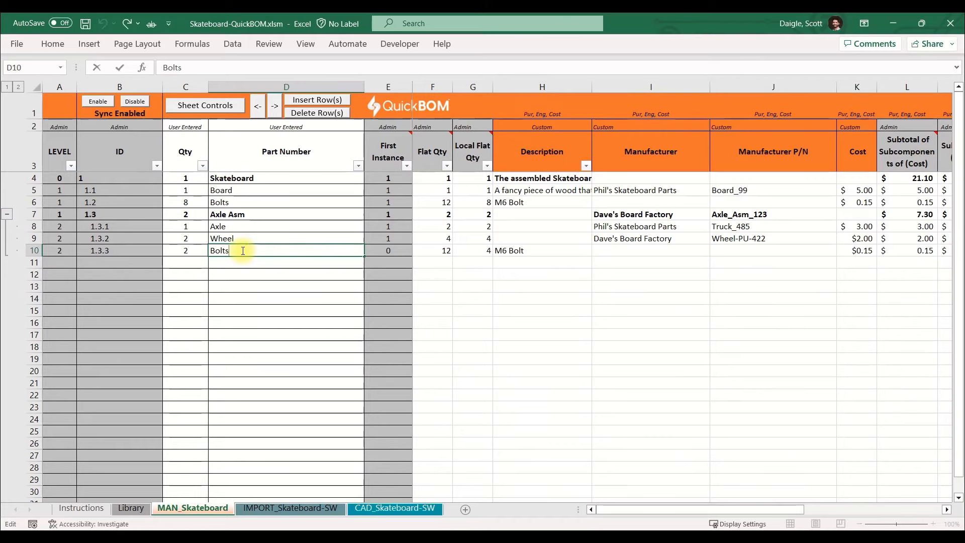
{"action": "key", "text": "BackSpace"}
{"action": "key", "text": "Return"}
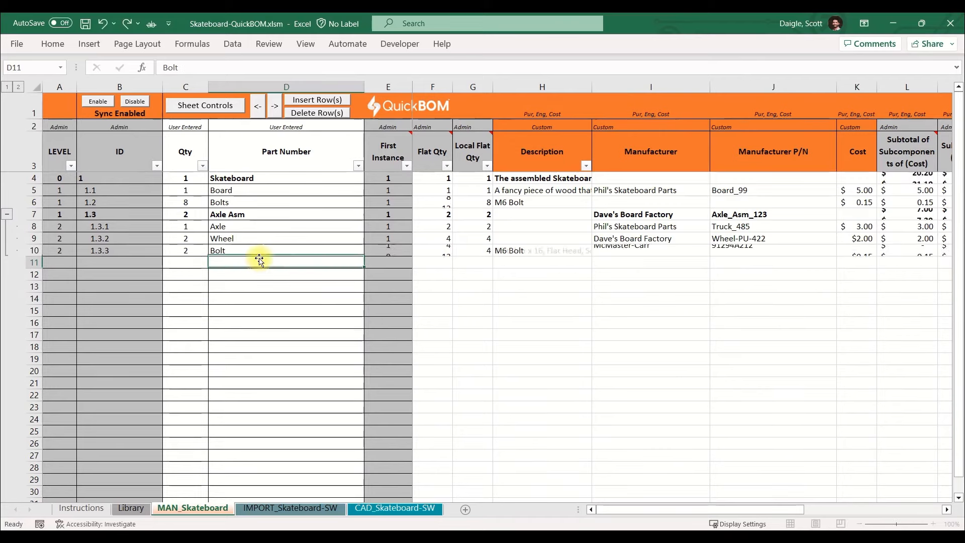
{"action": "left_click", "coordinate": [531, 341]}
Set the cost of the Bolt in item 1.3.3 to 0.15.
{"action": "left_click", "coordinate": [857, 239]}
{"action": "left_click", "coordinate": [857, 250]}
{"action": "key", "text": "Delete"}
{"action": "type", "text": "0."}
{"action": "key", "text": "Return"}
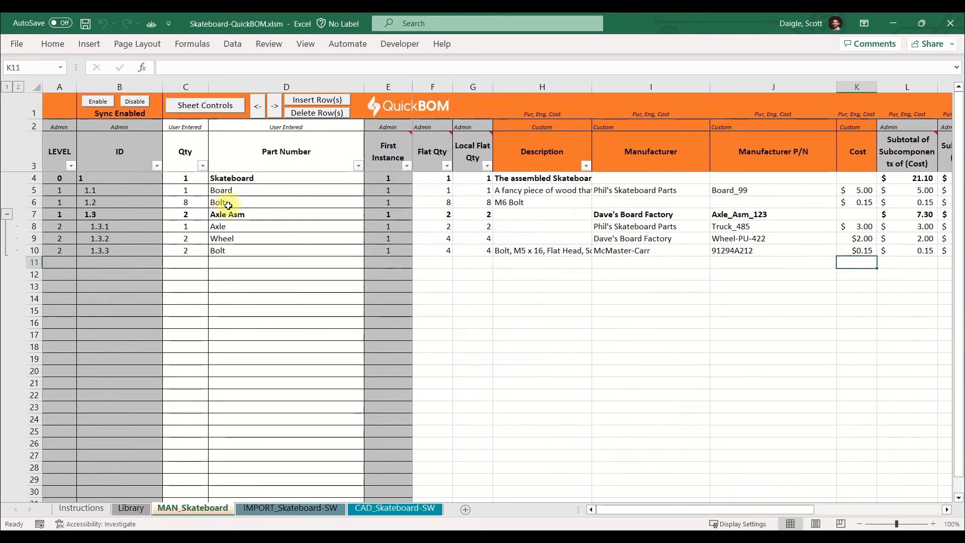
Change the part number of item 1.2 to Bolt, replacing the old part with the new part.
{"action": "left_click", "coordinate": [228, 203]}
{"action": "type", "text": "B"}
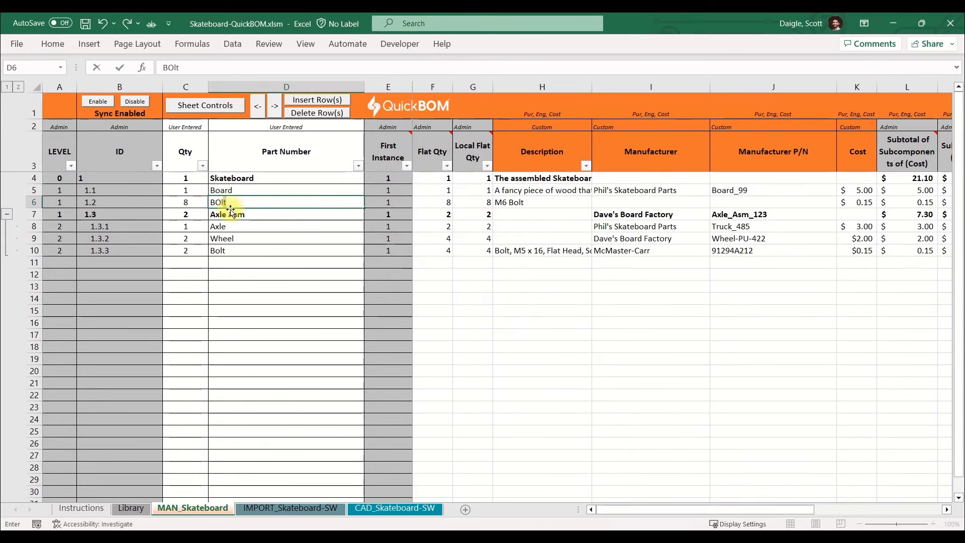
{"action": "type", "text": "olt"}
{"action": "key", "text": "Return"}
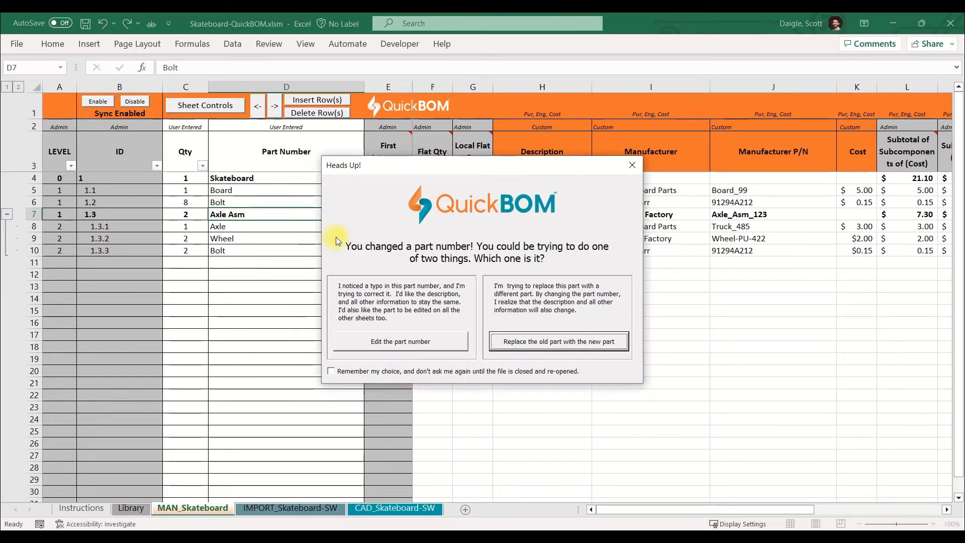
{"action": "left_click", "coordinate": [515, 340]}
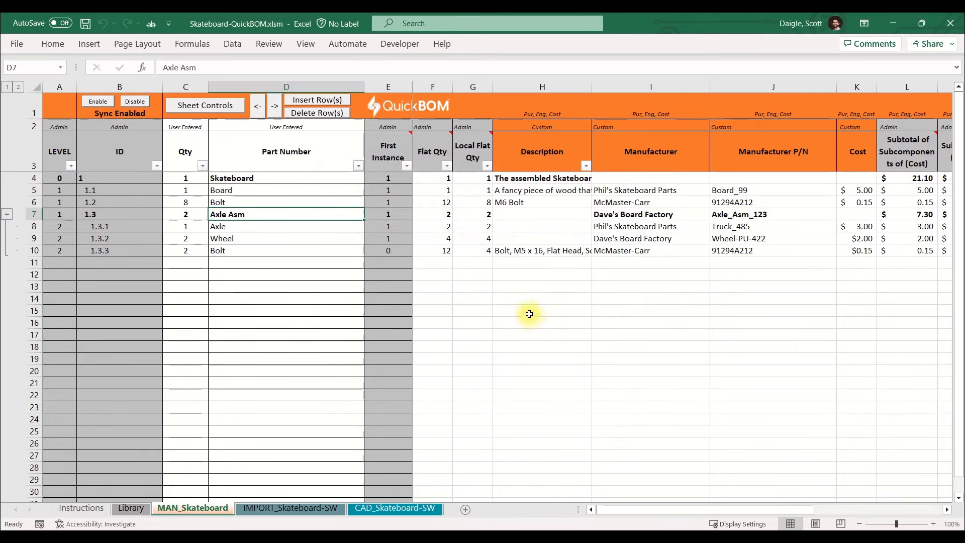
Return to the CAD_Skateboard-SW sheet and review the CAD columns from Description to Designer and the custom Priority and Cost columns.
{"action": "left_click", "coordinate": [394, 509]}
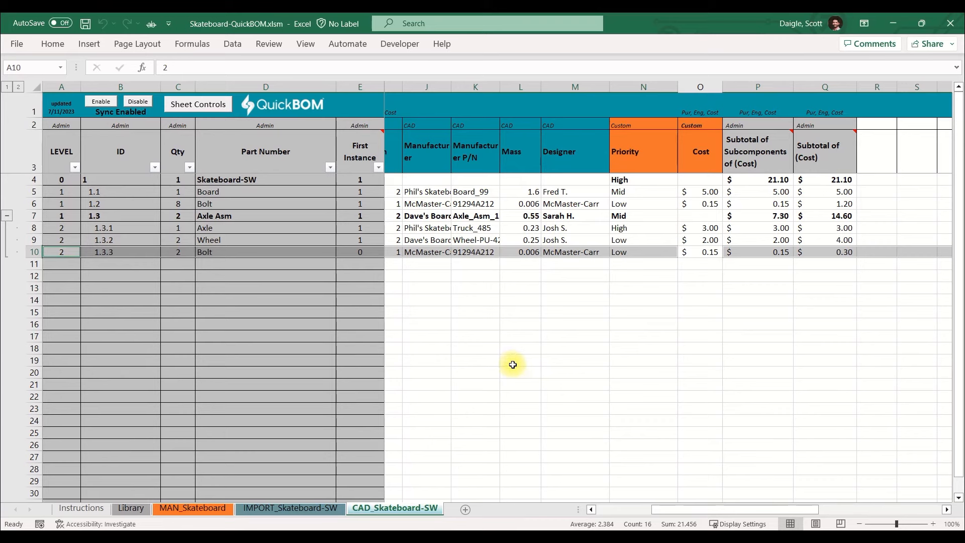
{"action": "left_click_drag", "start_coordinate": [574, 87], "coordinate": [452, 88]}
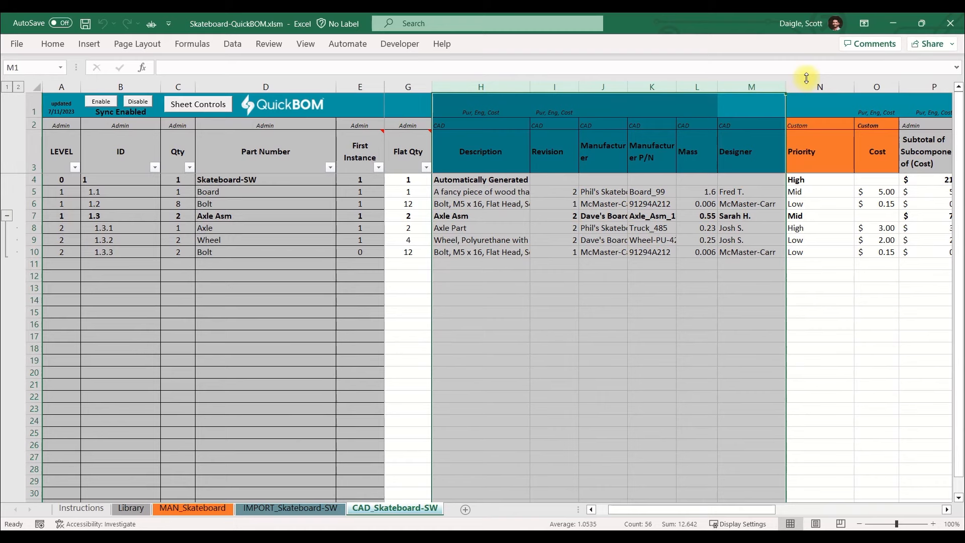
{"action": "left_click_drag", "start_coordinate": [804, 87], "coordinate": [875, 86]}
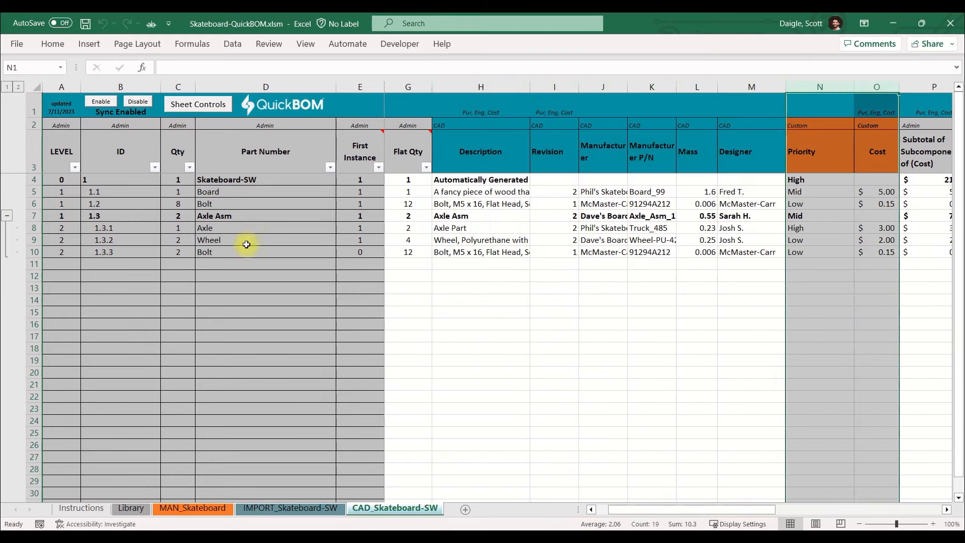
Examine the Axle row of item 1.3.1 and the custom Cost column on the CAD_Skateboard-SW sheet.
{"action": "left_click", "coordinate": [33, 228]}
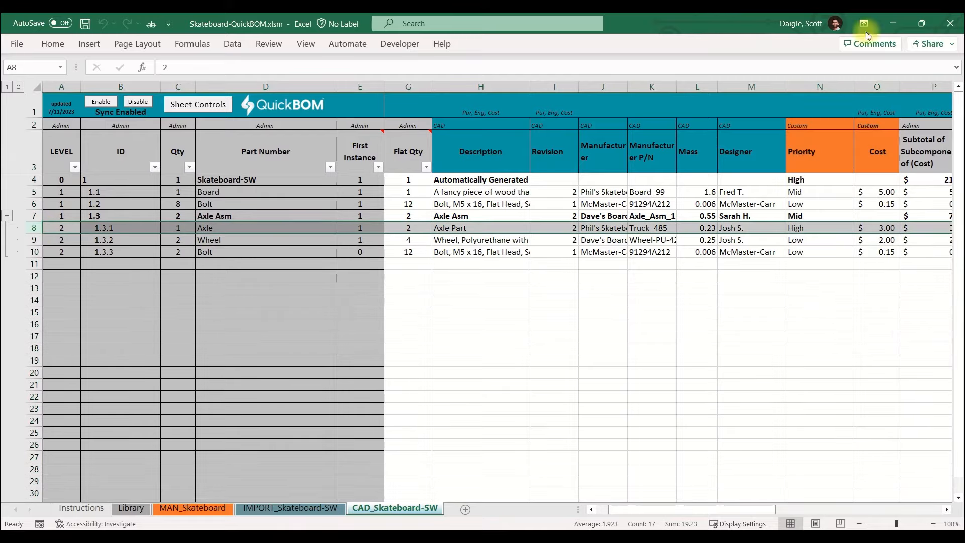
{"action": "left_click", "coordinate": [872, 83], "text": "ctrl"}
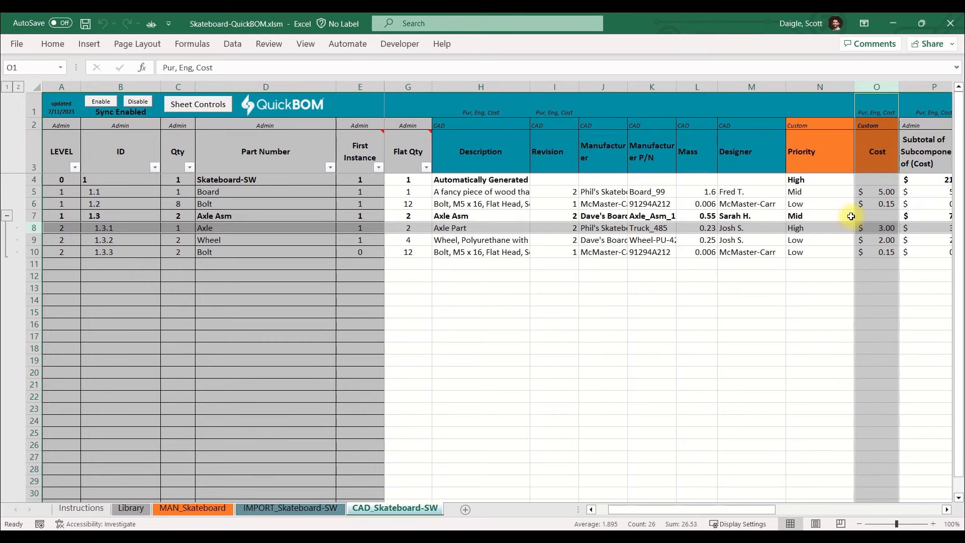
{"action": "left_click", "coordinate": [819, 265]}
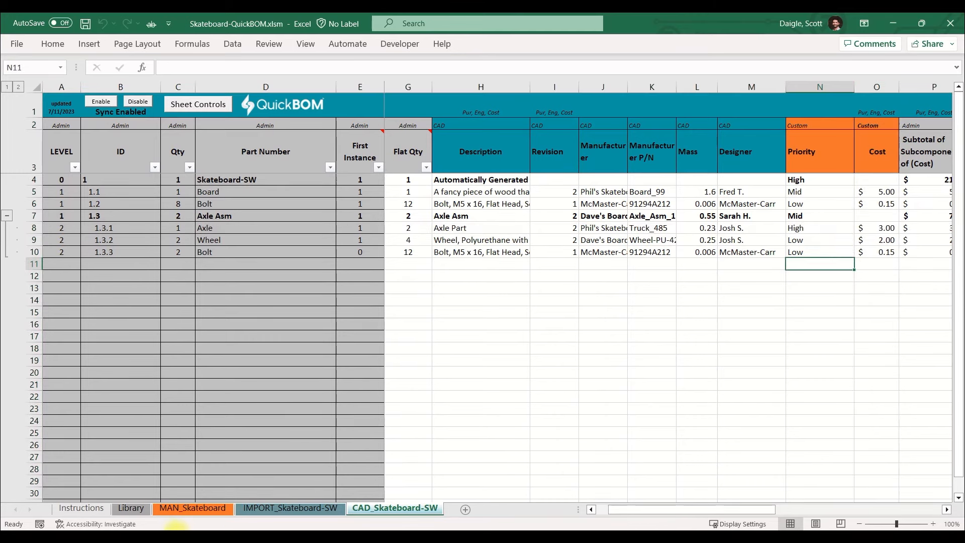
On the Library sheet, widen the Flat Qty in CAD_Skateboard-SW column so that its full header fits.
{"action": "left_click", "coordinate": [143, 512]}
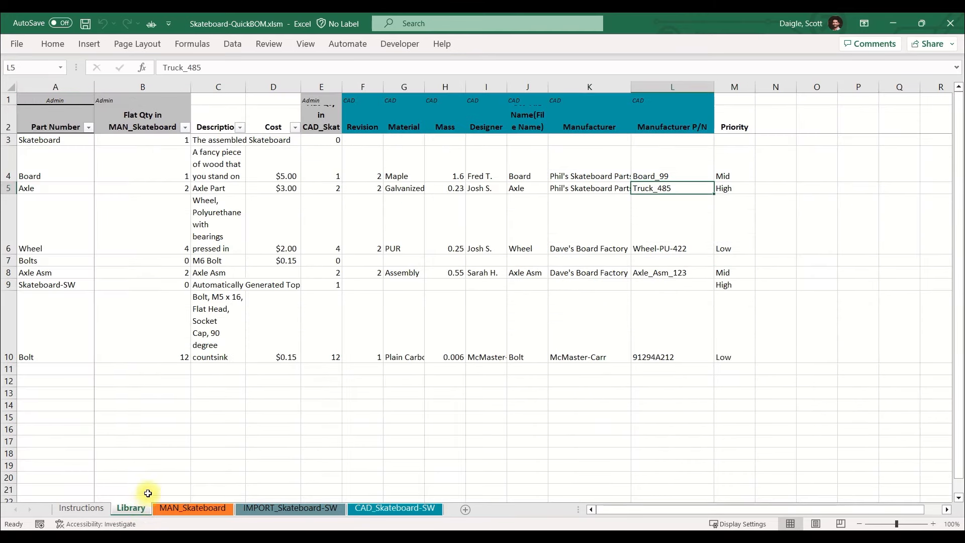
{"action": "left_click", "coordinate": [152, 88]}
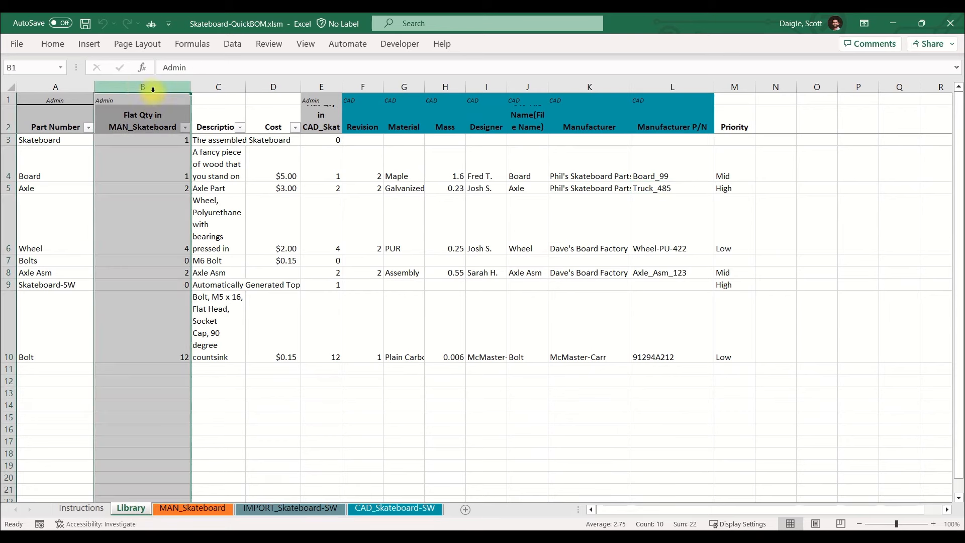
{"action": "left_click", "coordinate": [326, 88], "text": "ctrl"}
{"action": "left_click_drag", "start_coordinate": [341, 86], "coordinate": [402, 86]}
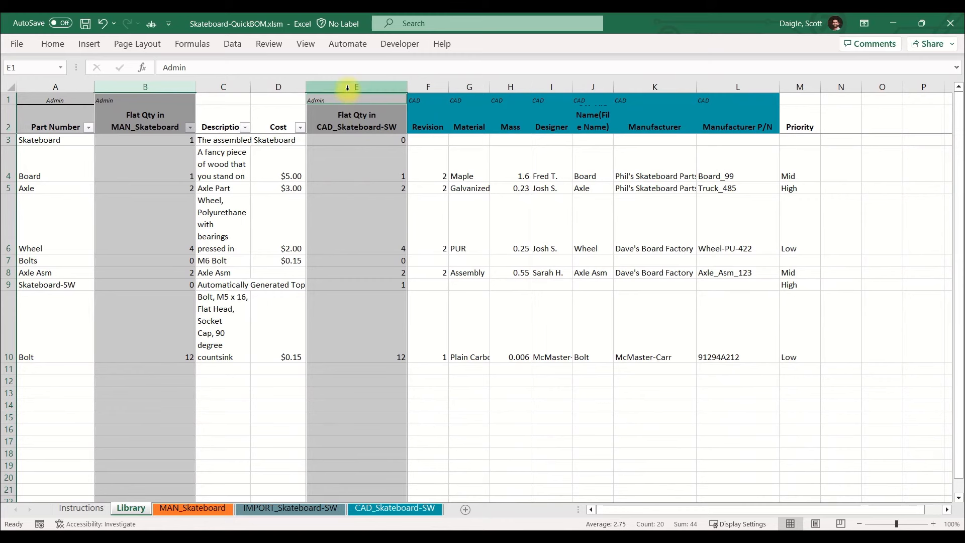
Move the Flat Qty in CAD_Skateboard-SW column directly after the Flat Qty in MAN_Skateboard column, ahead of Description.
{"action": "left_click", "coordinate": [346, 87]}
{"action": "right_click", "coordinate": [347, 87]}
{"action": "left_click", "coordinate": [382, 134]}
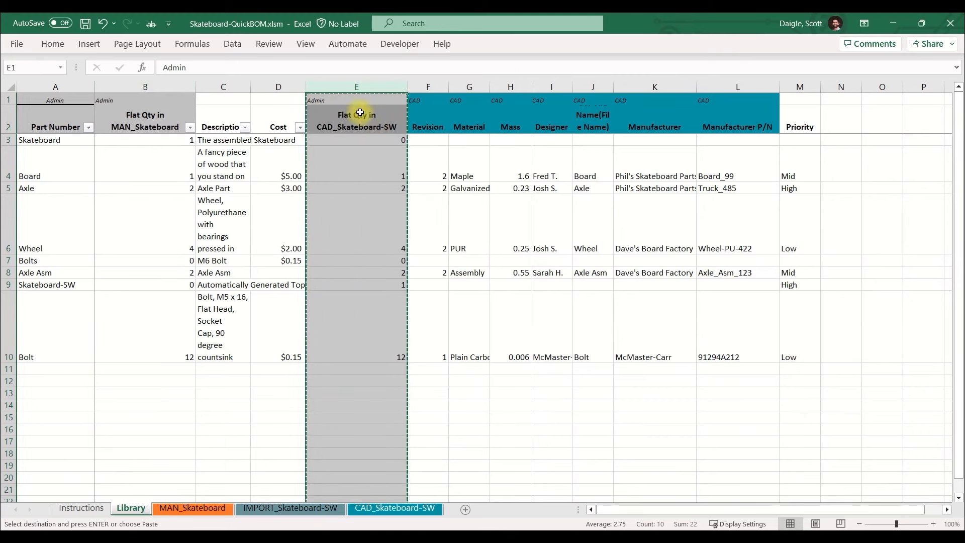
{"action": "left_click", "coordinate": [221, 87]}
{"action": "right_click", "coordinate": [221, 86]}
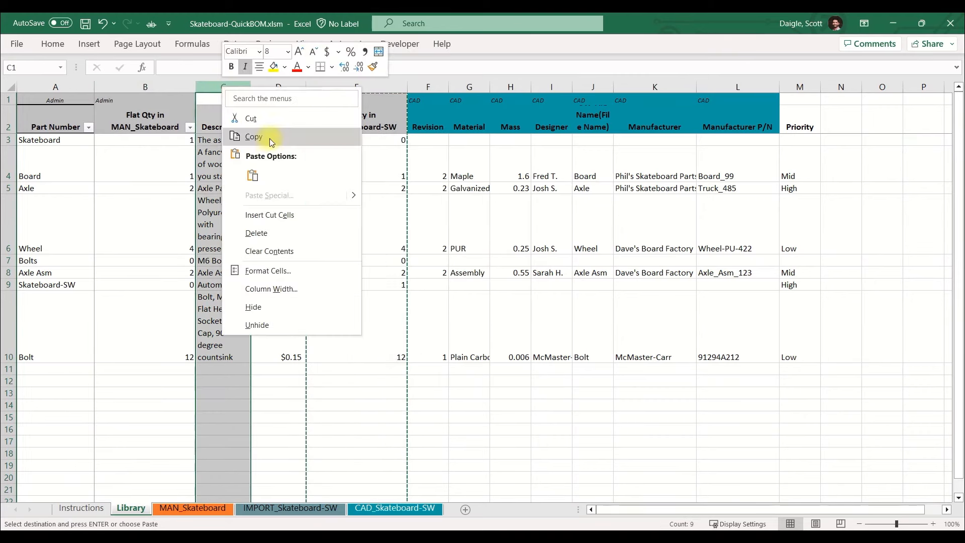
{"action": "left_click", "coordinate": [267, 213]}
{"action": "left_click", "coordinate": [228, 243]}
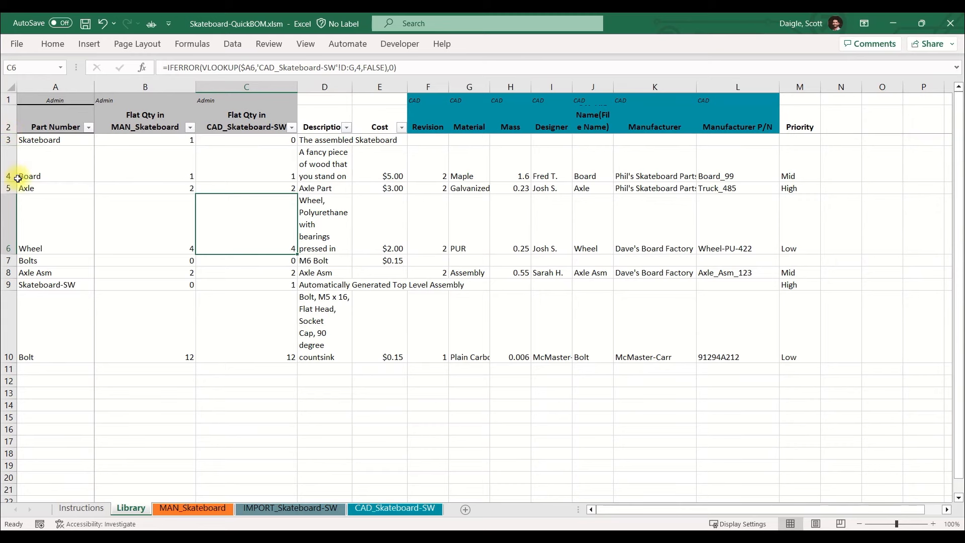
Reapply the filter to the Library sheet's header row 2 so that it covers every column, including the CAD columns and Priority.
{"action": "left_click", "coordinate": [9, 120]}
{"action": "left_click", "coordinate": [234, 45]}
{"action": "left_click", "coordinate": [516, 66]}
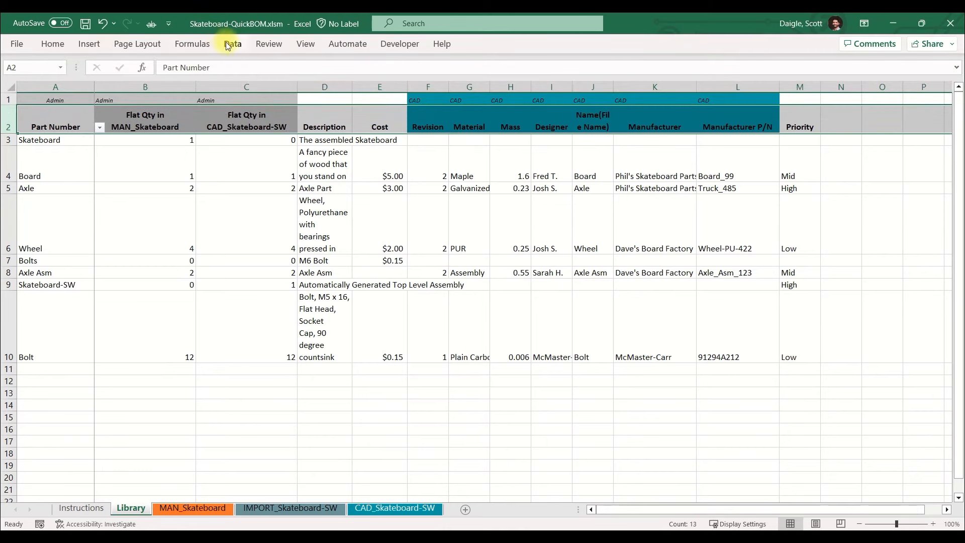
{"action": "left_click", "coordinate": [231, 43]}
{"action": "left_click", "coordinate": [519, 73]}
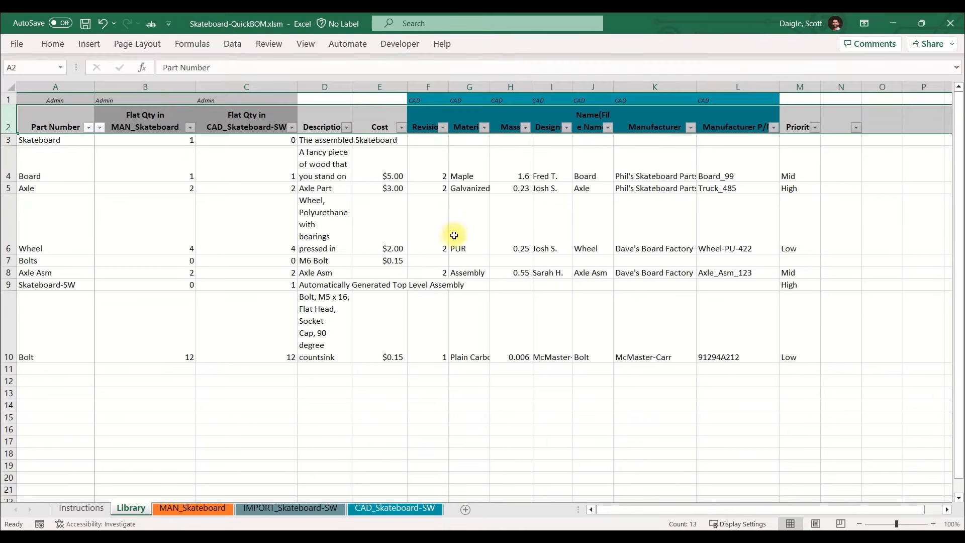
{"action": "left_click_drag", "start_coordinate": [448, 232], "coordinate": [442, 232]}
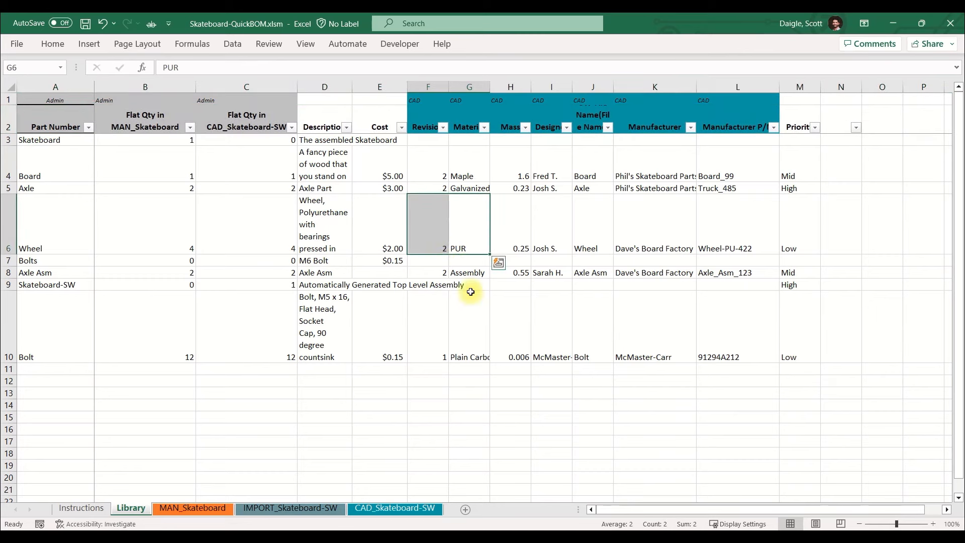
{"action": "left_click", "coordinate": [473, 309]}
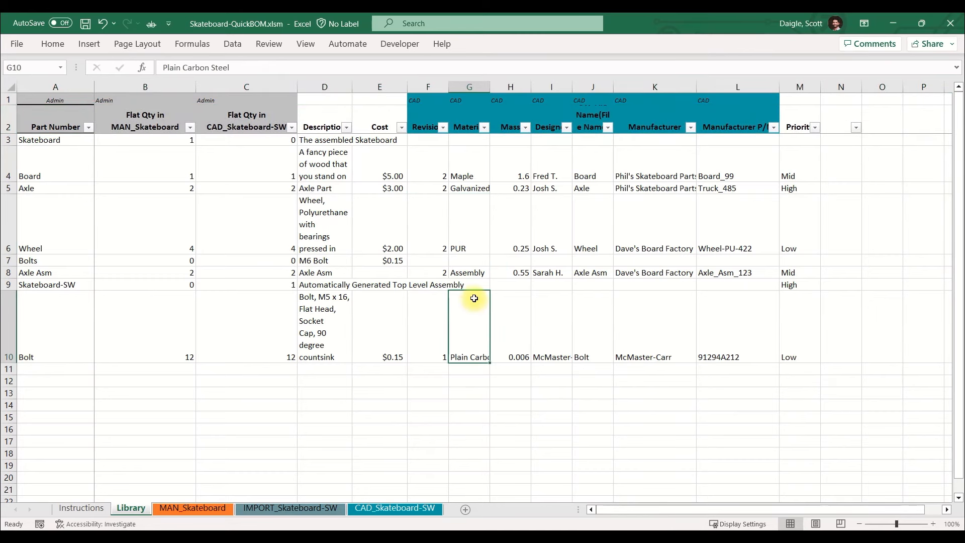
Filter the Library's Manufacturer column to show only Phil's Skateboard Parts.
{"action": "left_click", "coordinate": [690, 127]}
{"action": "left_click", "coordinate": [563, 275]}
{"action": "left_click", "coordinate": [562, 309]}
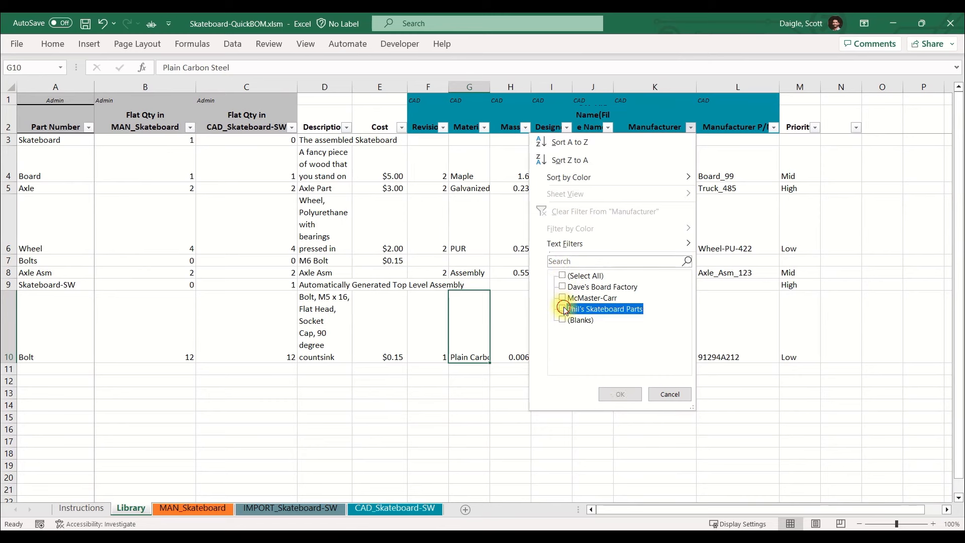
{"action": "left_click", "coordinate": [620, 394]}
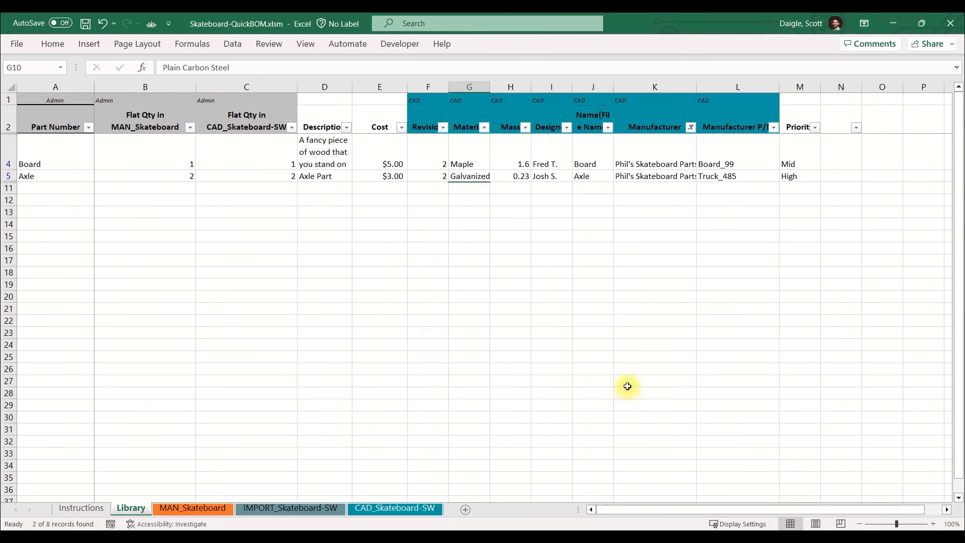
Clear the filter from the Library's Manufacturer column.
{"action": "left_click", "coordinate": [691, 128]}
{"action": "left_click", "coordinate": [627, 211]}
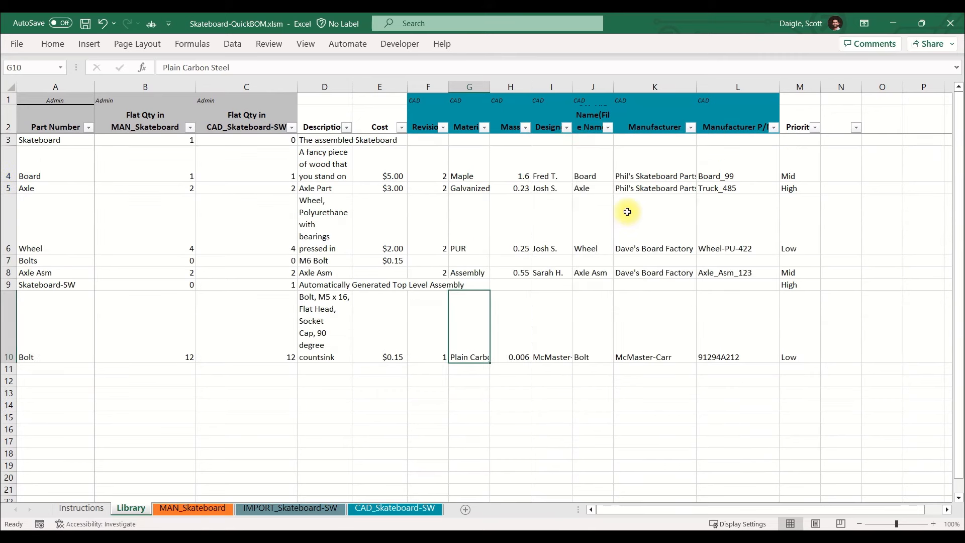
{"action": "left_click", "coordinate": [627, 212]}
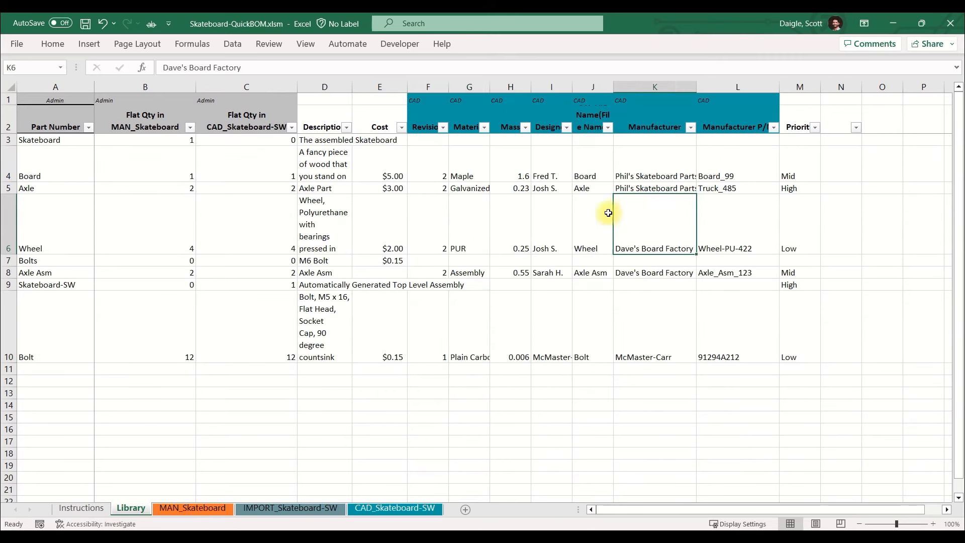
Check the flat quantities of the Bolts part in the Library and view the MAN_Skateboard and CAD_Skateboard-SW sheets.
{"action": "left_click", "coordinate": [27, 262]}
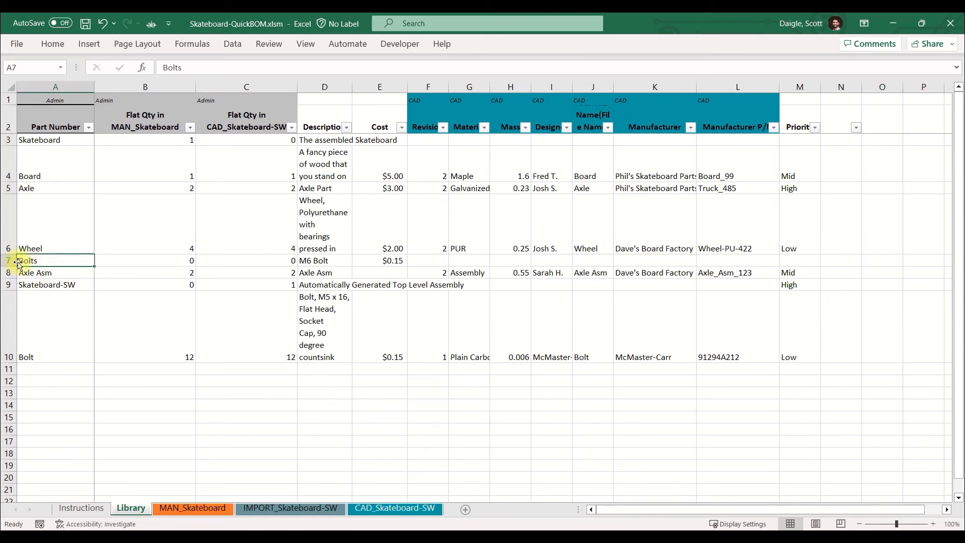
{"action": "left_click", "coordinate": [9, 260]}
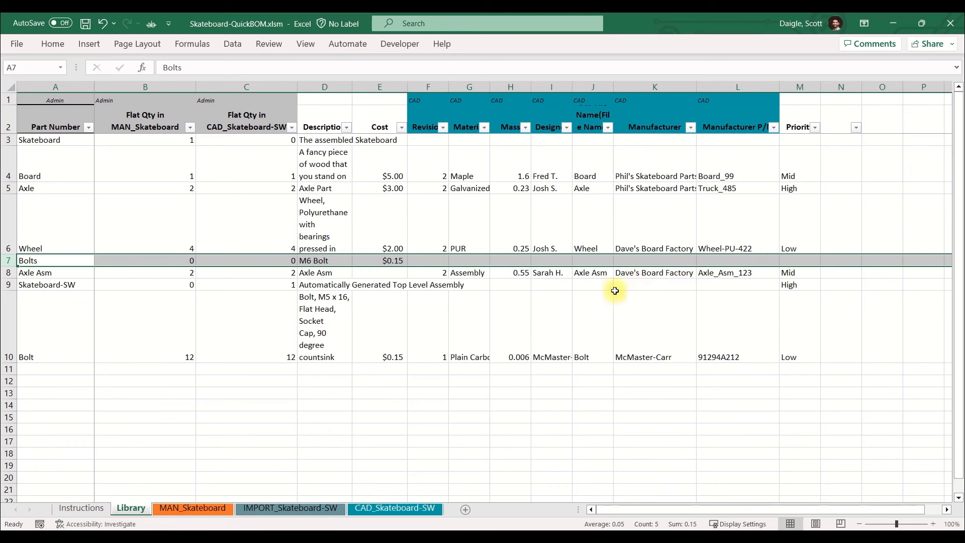
{"action": "left_click", "coordinate": [187, 260]}
{"action": "left_click", "coordinate": [230, 260]}
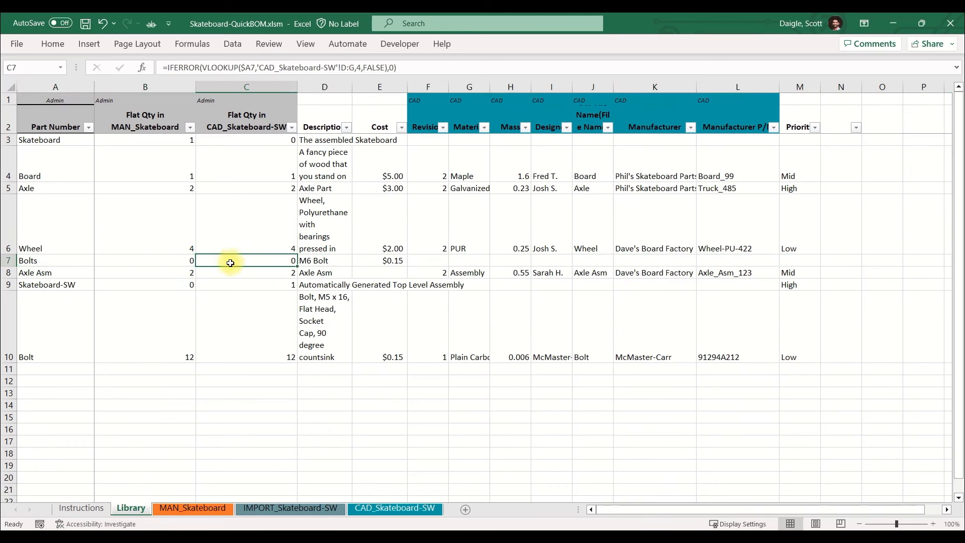
{"action": "left_click", "coordinate": [173, 262]}
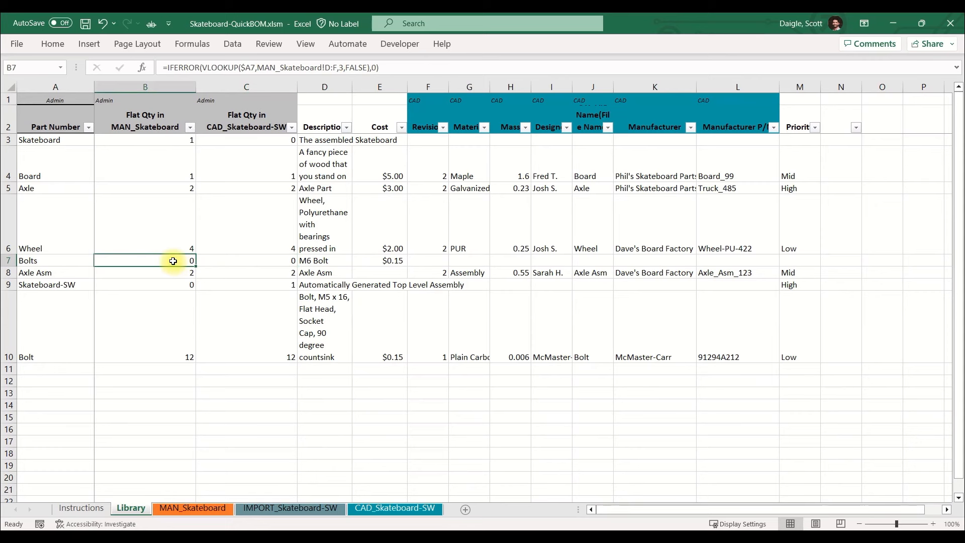
{"action": "left_click", "coordinate": [215, 259]}
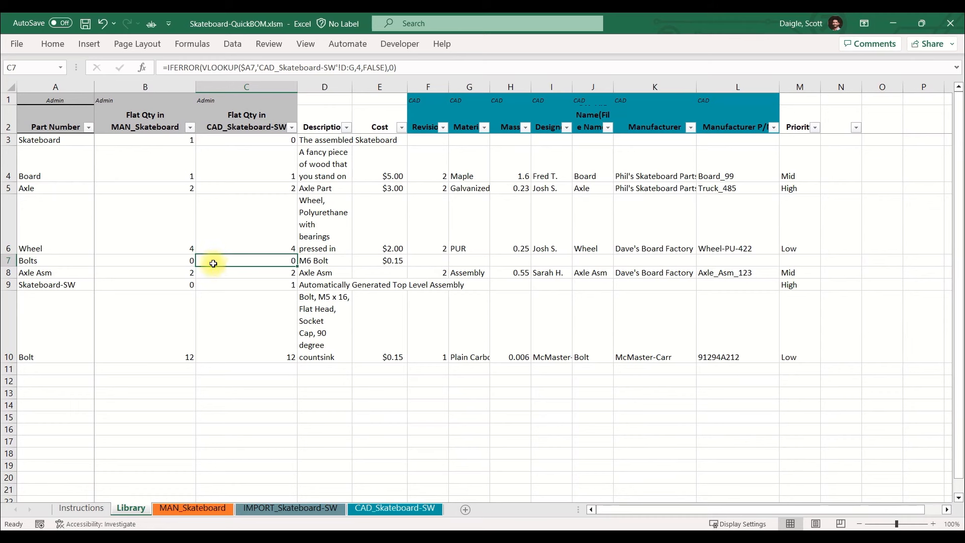
{"action": "left_click", "coordinate": [218, 511]}
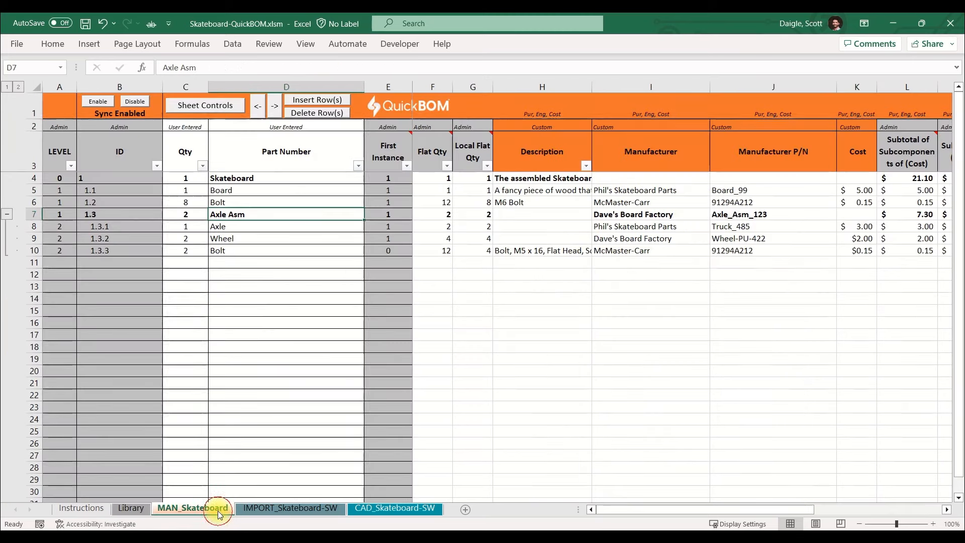
{"action": "left_click", "coordinate": [393, 508]}
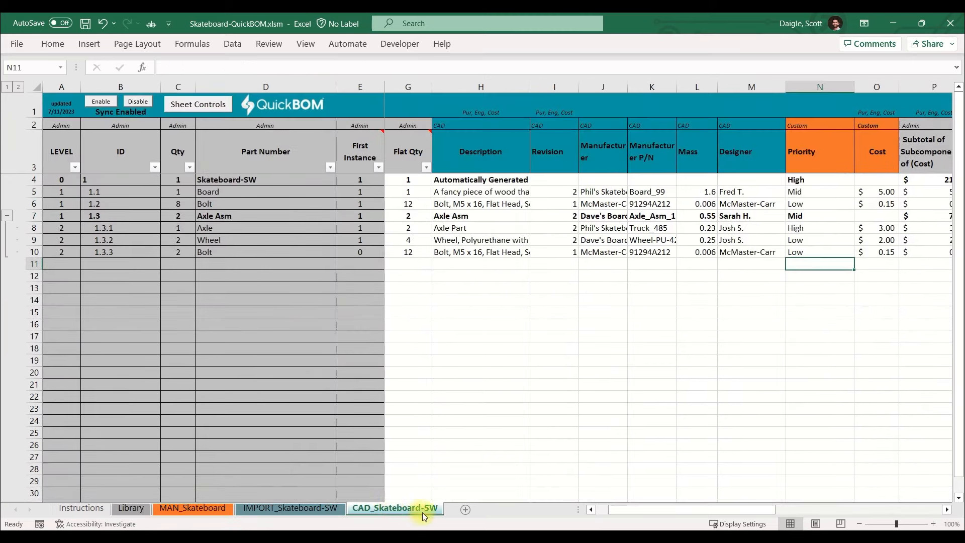
Switch to SOLIDWORKS and examine the exploded skateboard assembly with its bill of materials table from different angles.
{"action": "left_click", "coordinate": [507, 538]}
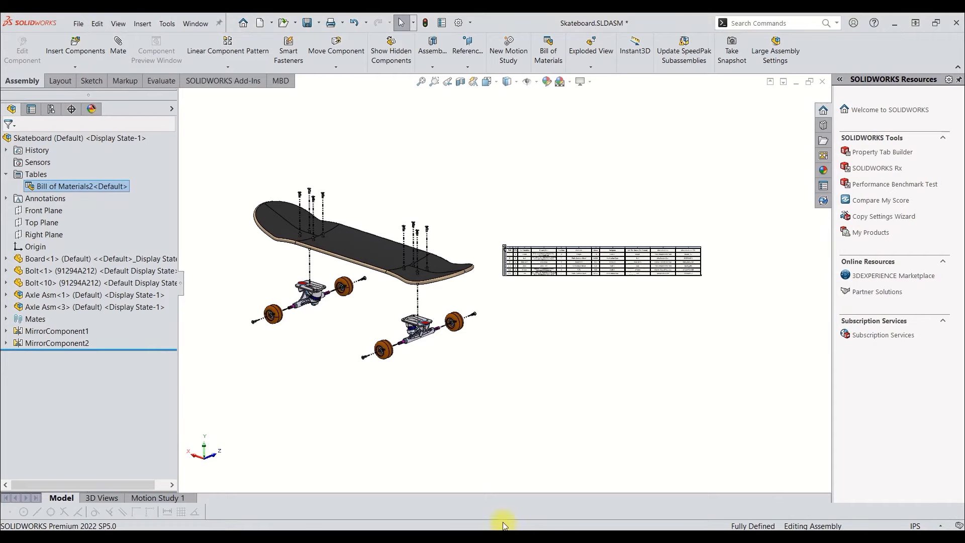
{"action": "left_click_drag", "start_coordinate": [351, 284], "coordinate": [338, 263]}
{"action": "key", "text": "Escape"}
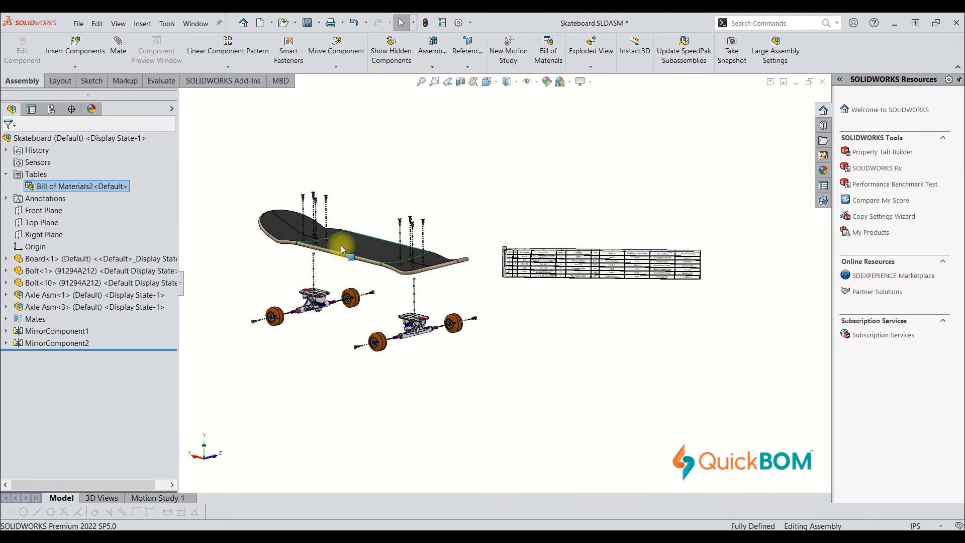
{"action": "scroll", "coordinate": [342, 244], "scroll_direction": "down", "scroll_amount": 1}
{"action": "left_click_drag", "start_coordinate": [399, 295], "coordinate": [399, 331]}
{"action": "key", "text": "Escape"}
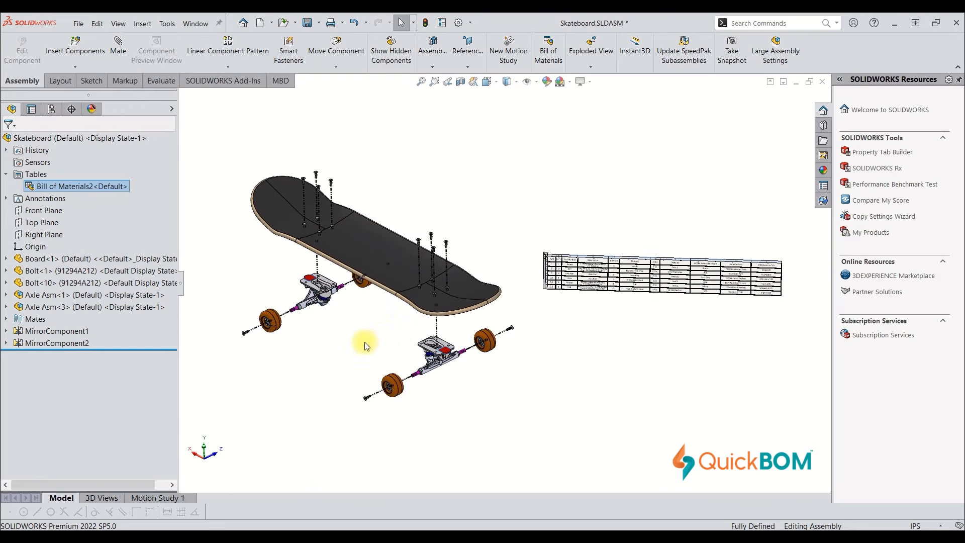